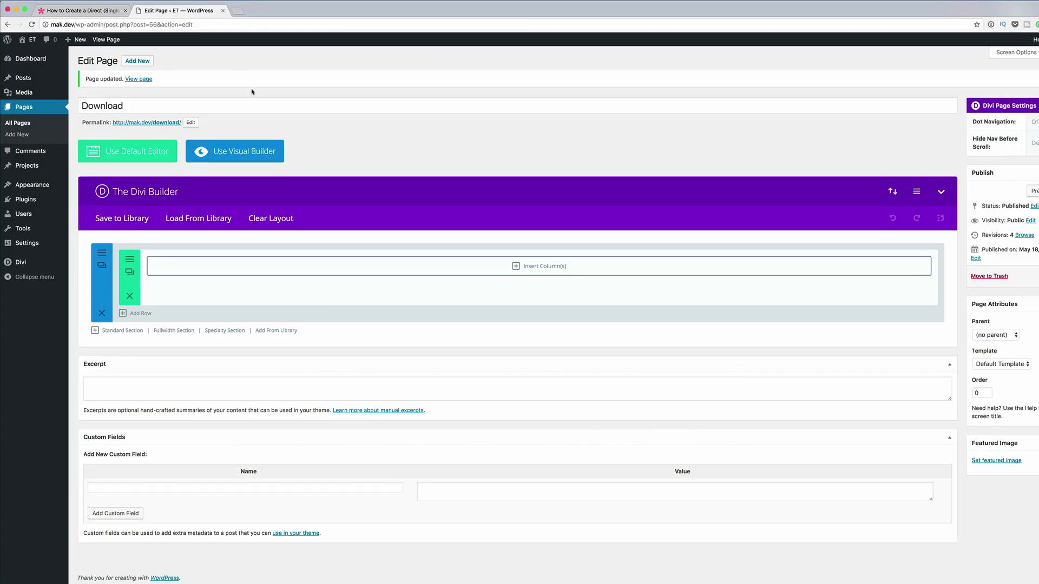
Select the 'Download' page title in the WordPress editor
{"action": "double_click", "coordinate": [135, 105]}
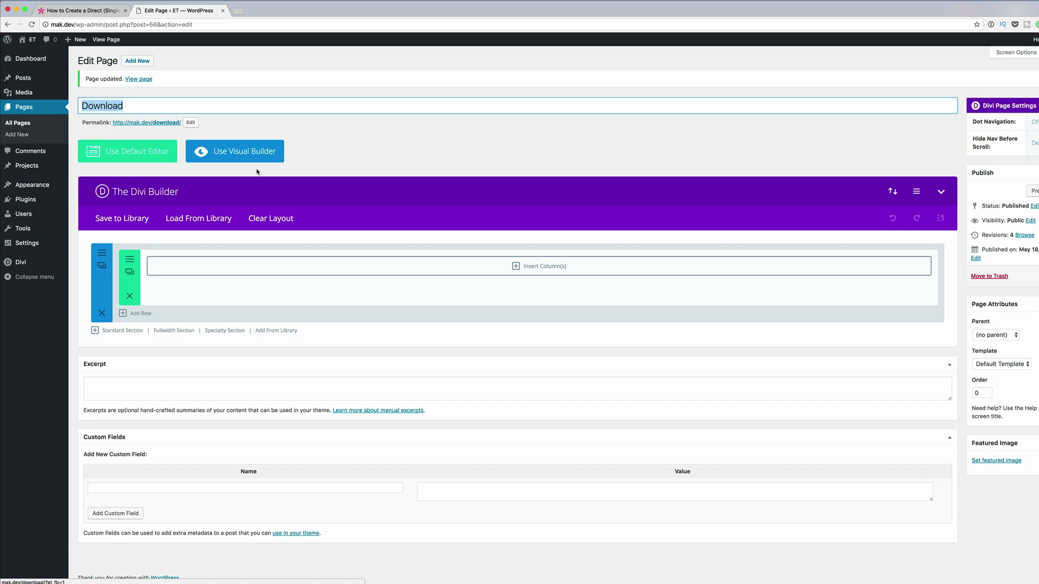
In the Visual Builder, add a one-column row and insert a Text module found by searching 'text'
{"action": "left_click", "coordinate": [258, 155]}
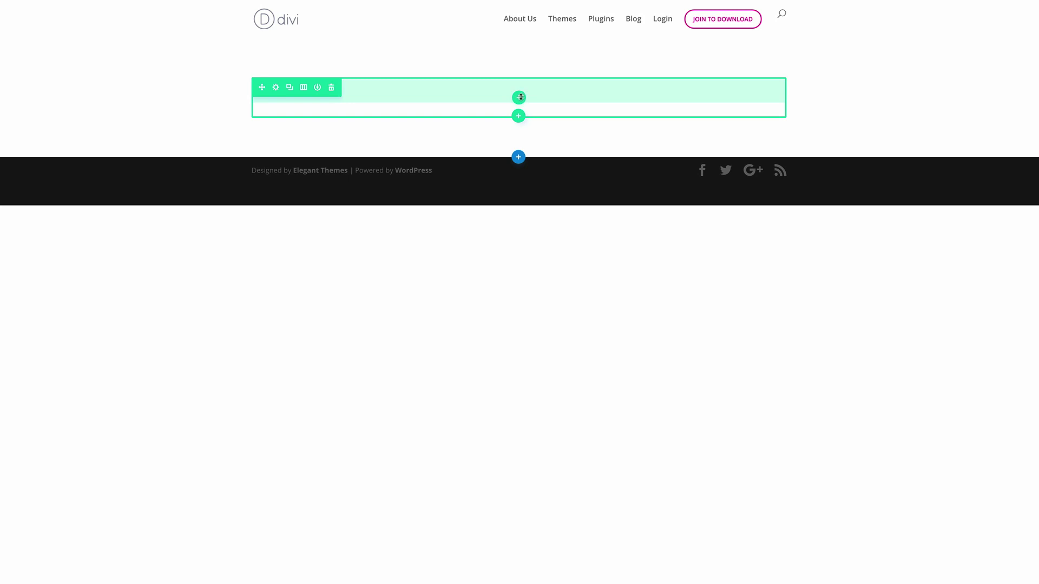
{"action": "left_click", "coordinate": [519, 98]}
{"action": "left_click", "coordinate": [473, 164]}
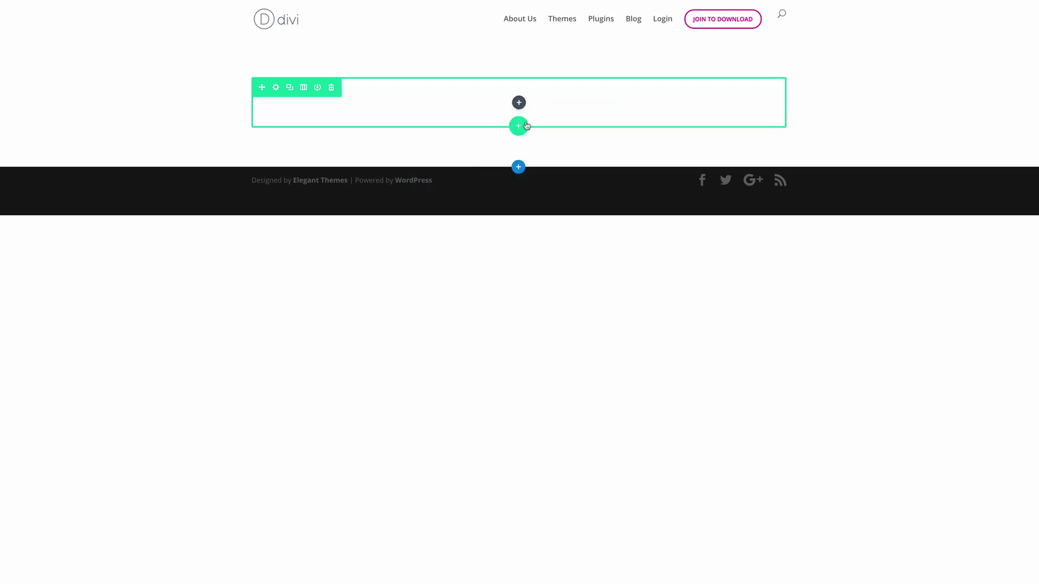
{"action": "left_click", "coordinate": [518, 102]}
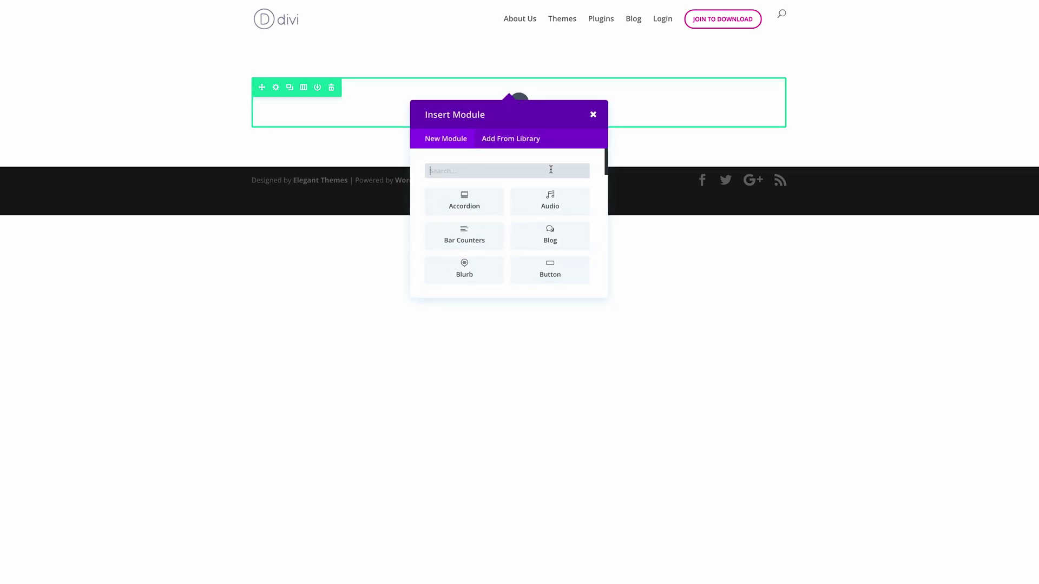
{"action": "type", "text": "text"}
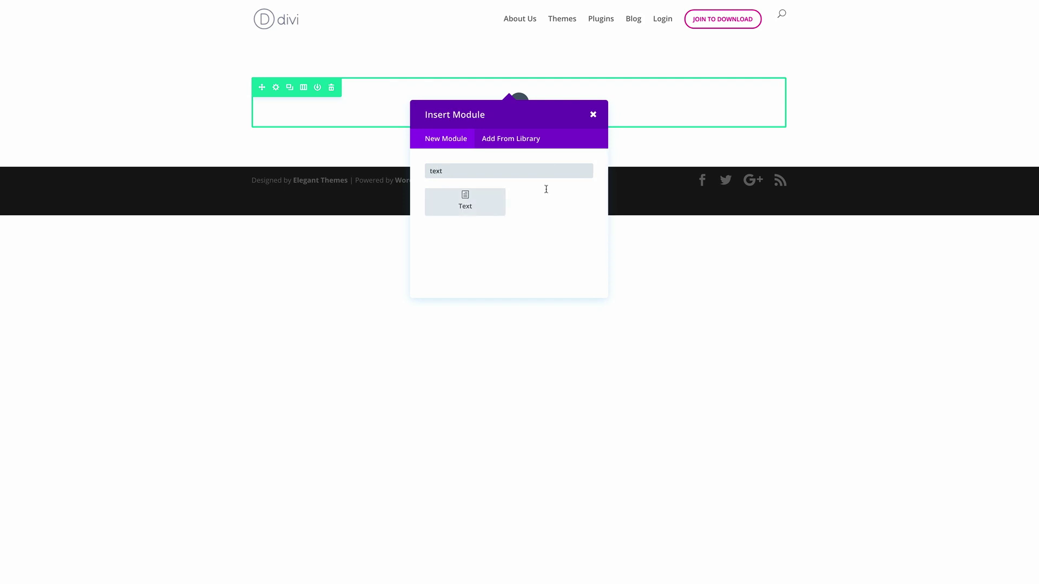
{"action": "left_click", "coordinate": [495, 201]}
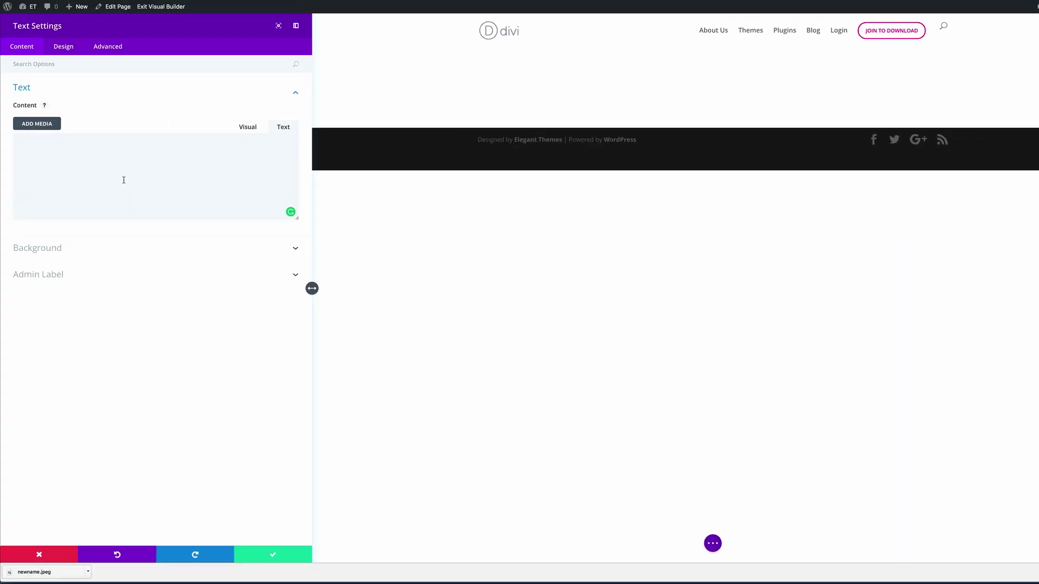
Paste <a href="/files/download-file.pdf" download>Download Link</a> into the Text module and review its path and label
{"action": "type", "text": "<a href=\"/files/download-file.pdf\" download >Download Link</a>"}
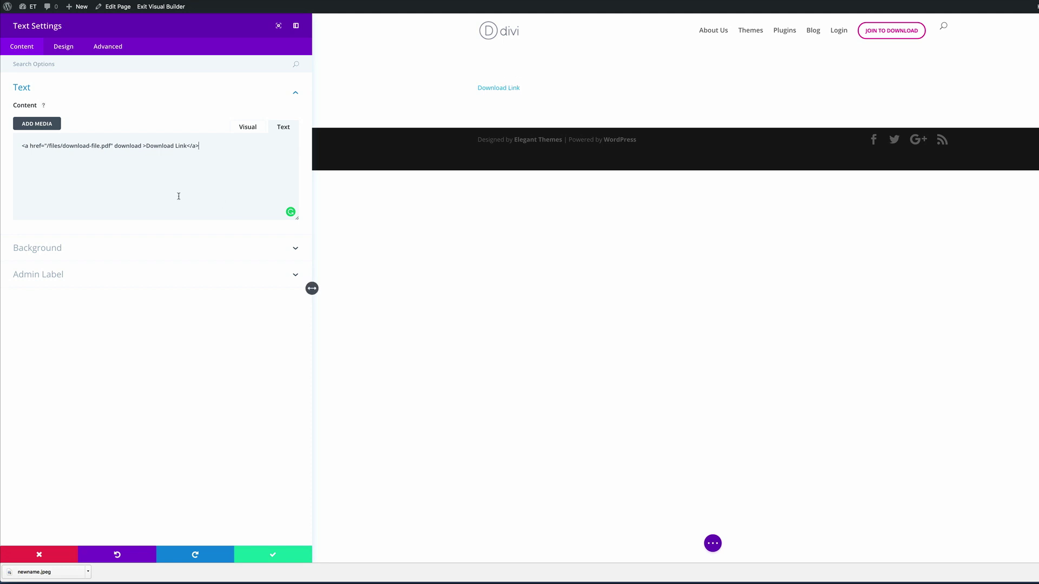
{"action": "left_click_drag", "start_coordinate": [46, 145], "coordinate": [109, 145]}
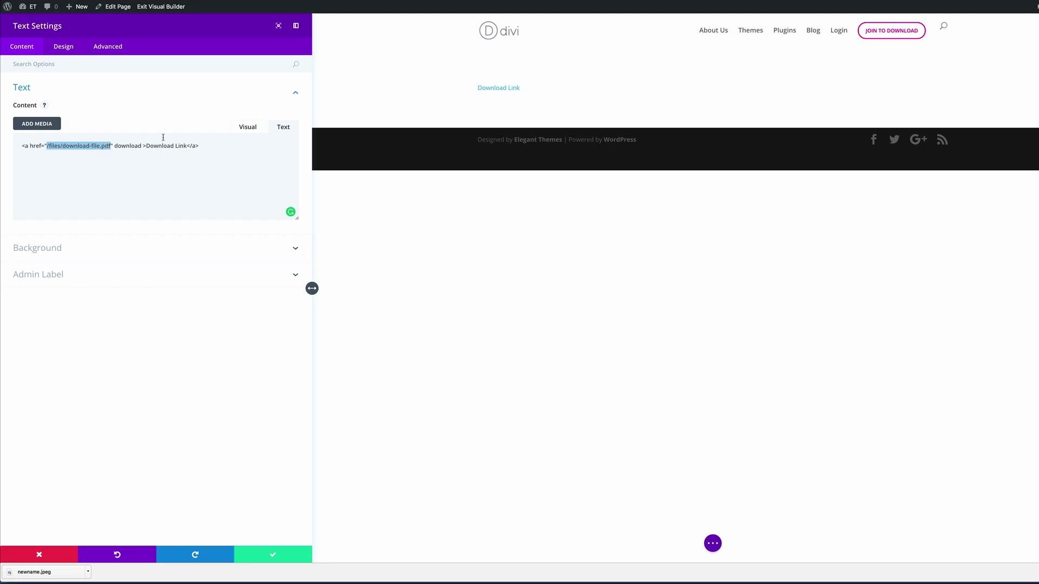
{"action": "left_click_drag", "start_coordinate": [146, 145], "coordinate": [184, 145]}
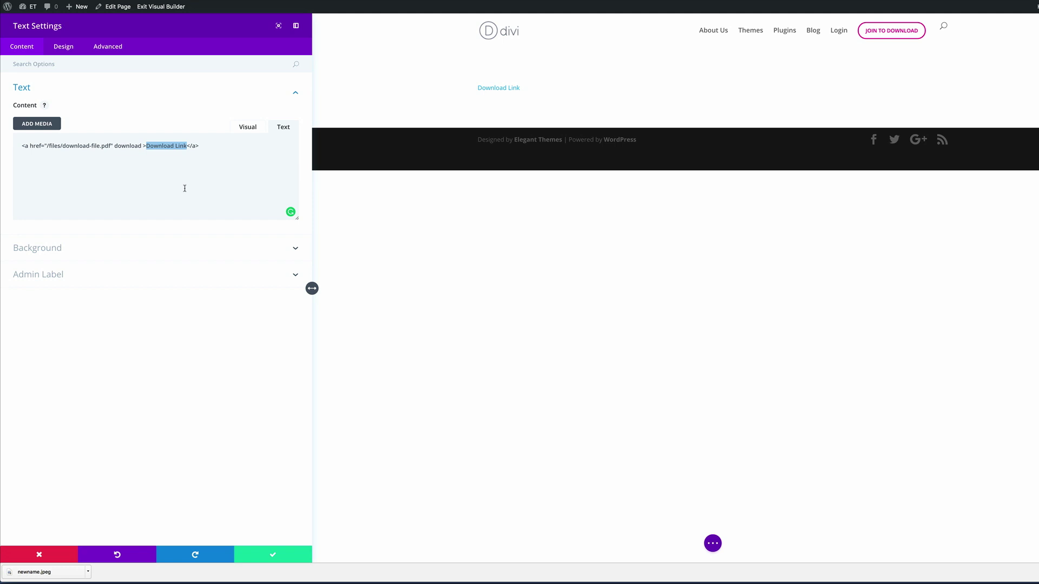
Add two link variants below, one with download="newname" and one also with target="_blank"
{"action": "left_click", "coordinate": [224, 148]}
{"action": "type", "text": "<a href=\"/files/download-file.pdf\" download=\"newname\" >Download Link</a>"}
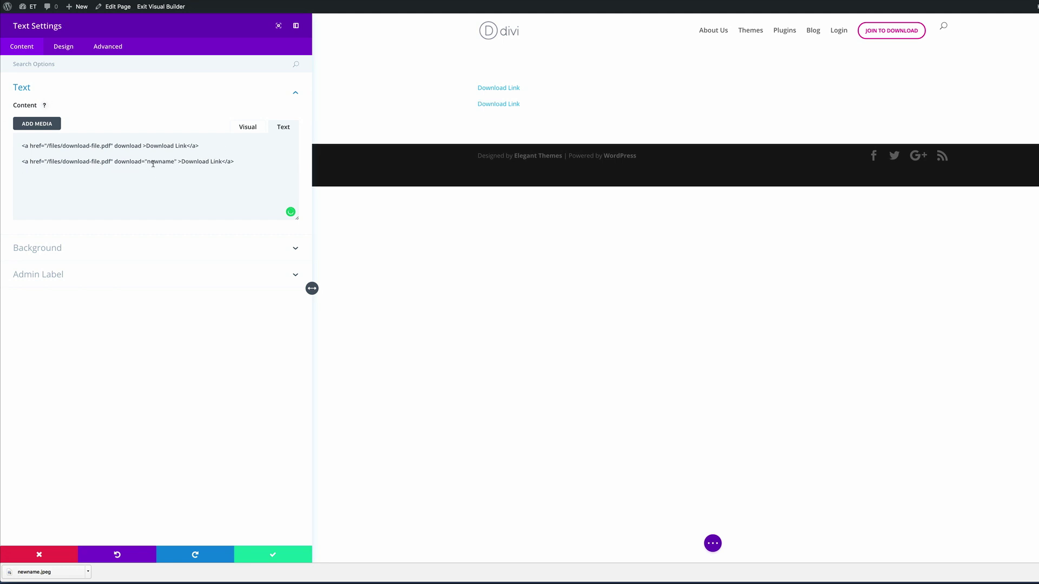
{"action": "left_click_drag", "start_coordinate": [148, 163], "coordinate": [173, 161]}
{"action": "left_click", "coordinate": [262, 162]}
{"action": "type", "text": "<a href=\"/files/download-file.pdf\" download=\"newname\" target=\"_blank\" >Download Link</a>"}
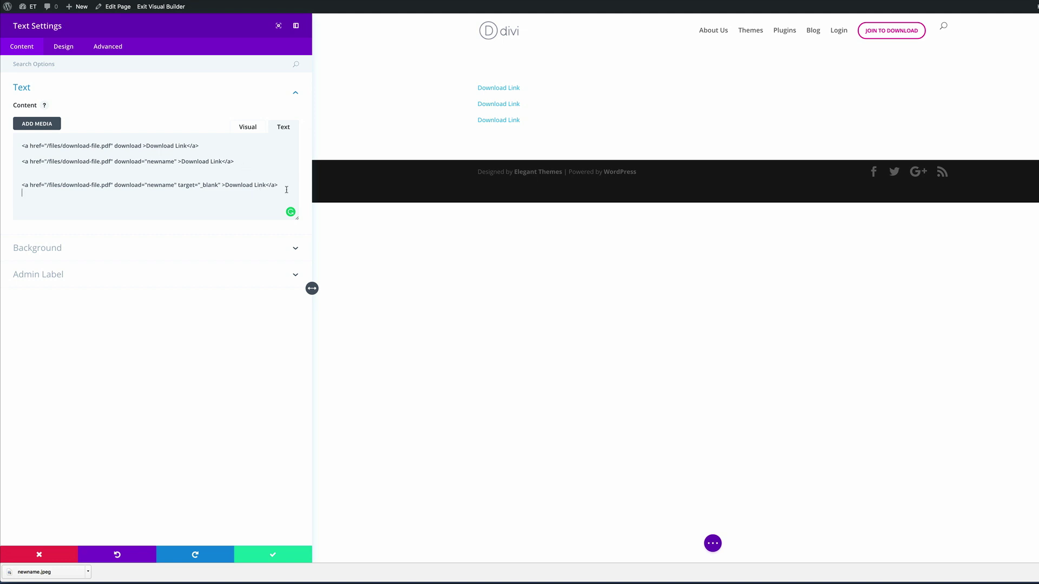
Delete the first two links, keeping only the newname, new-tab Download Link
{"action": "left_click_drag", "start_coordinate": [234, 161], "coordinate": [2, 148]}
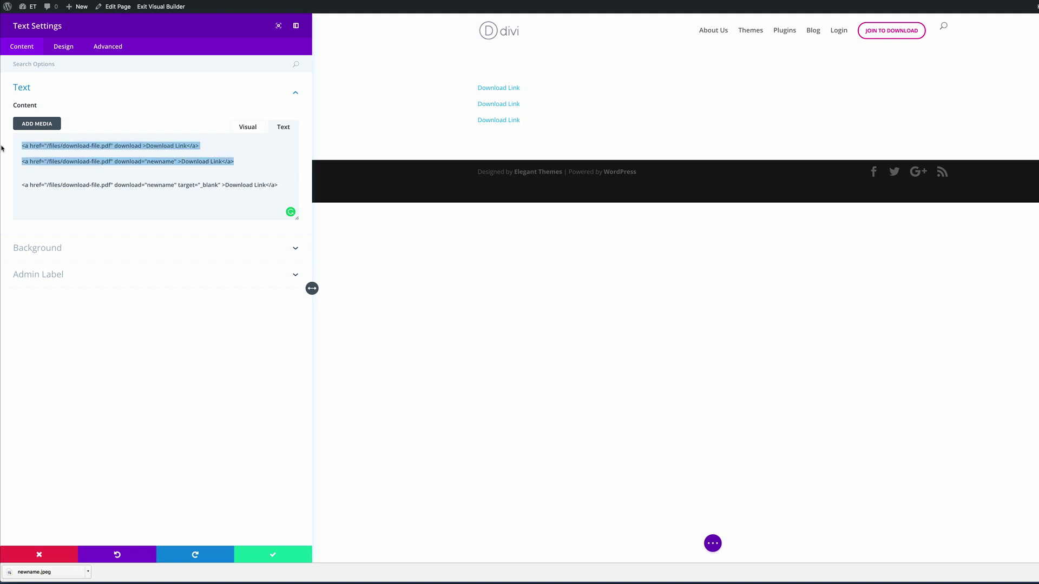
{"action": "key", "text": "BackSpace"}
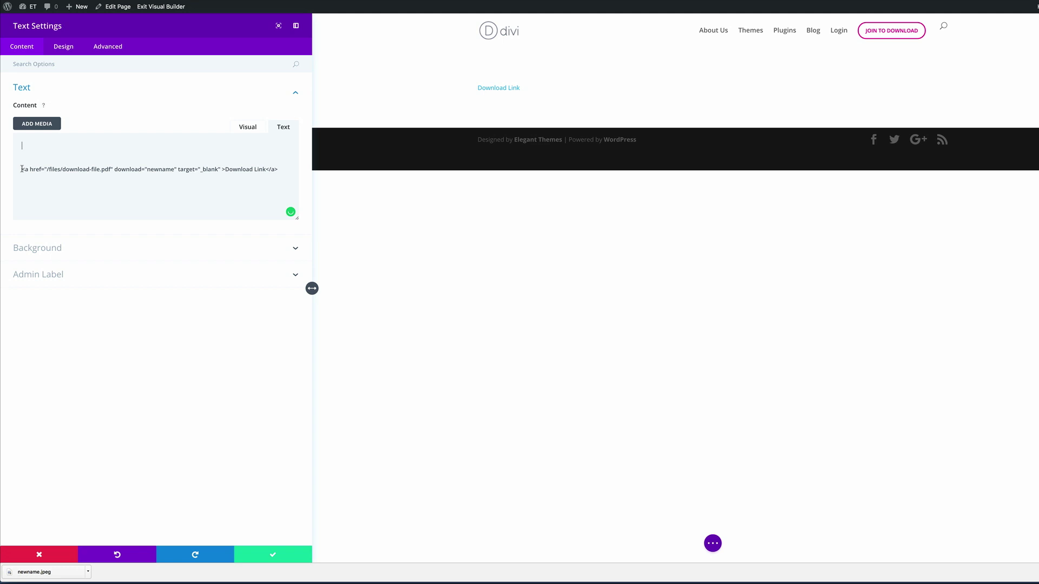
{"action": "key", "text": "BackSpace"}
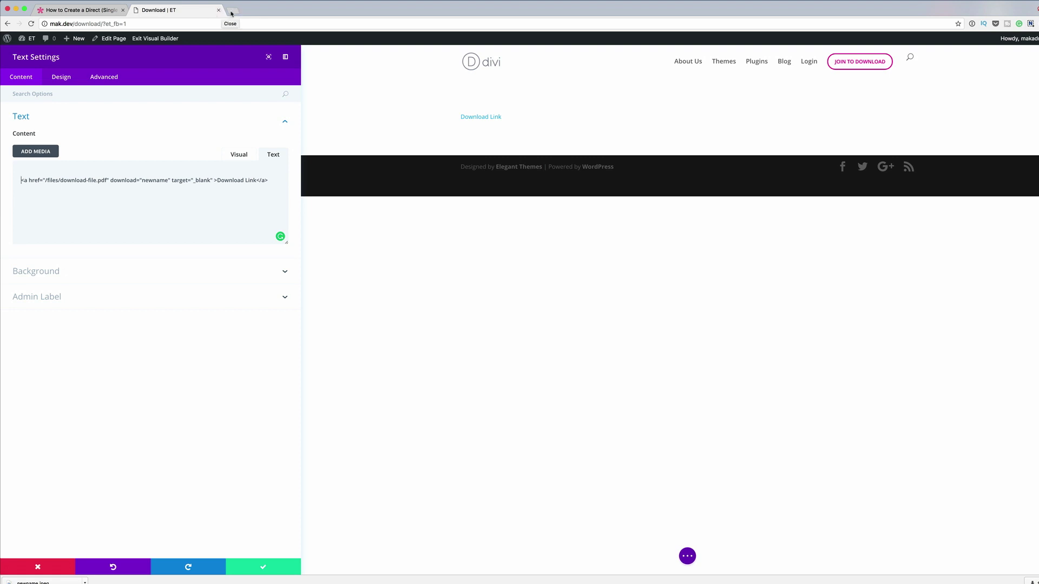
In a new tab, go to mak.dev's WordPress dashboard and open the Media Library
{"action": "left_click", "coordinate": [234, 12]}
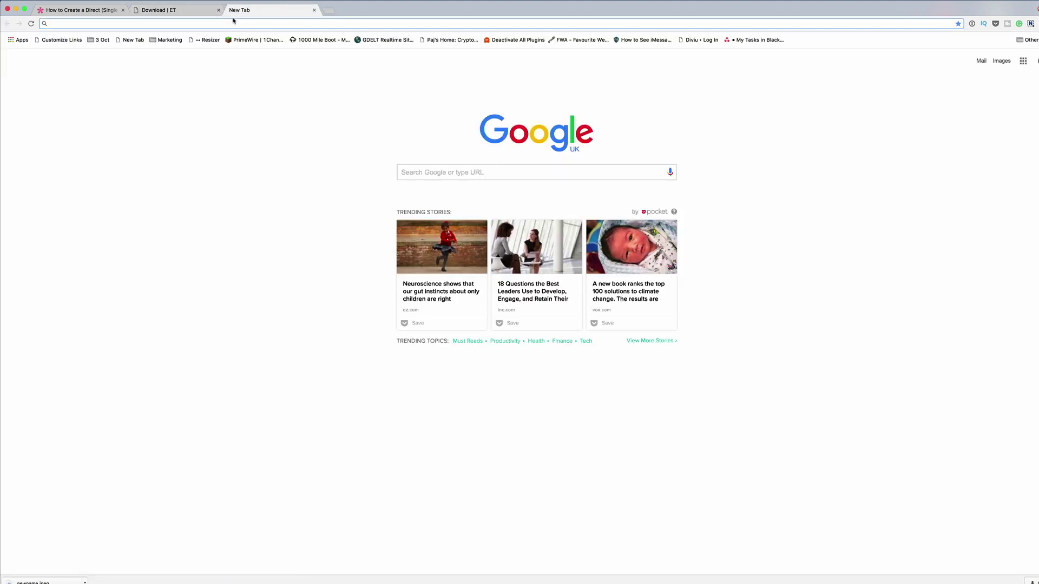
{"action": "type", "text": "mak.dev"}
{"action": "key", "text": "Return"}
{"action": "mouse_move", "coordinate": [28, 38]}
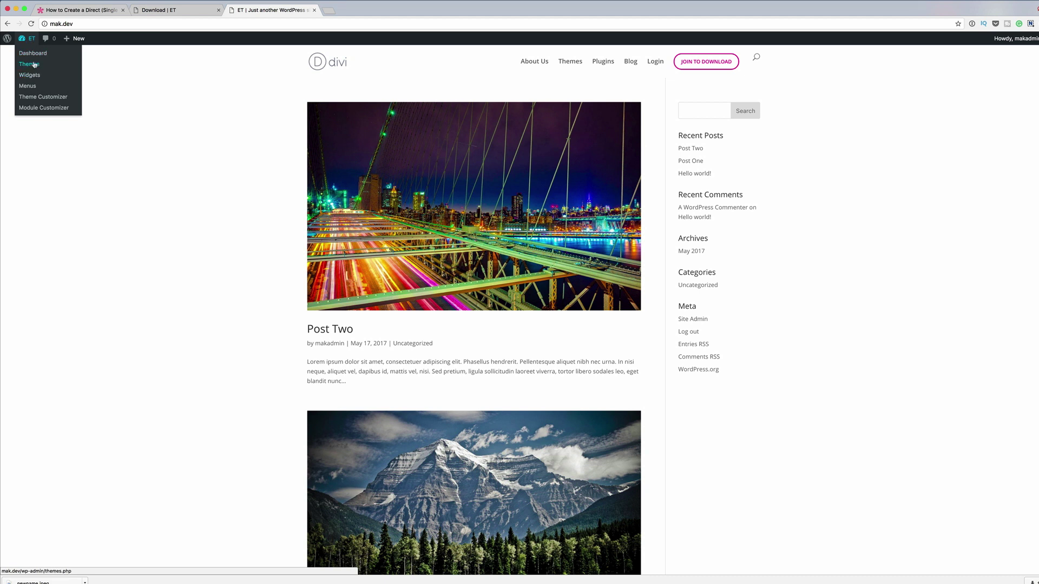
{"action": "left_click", "coordinate": [33, 53]}
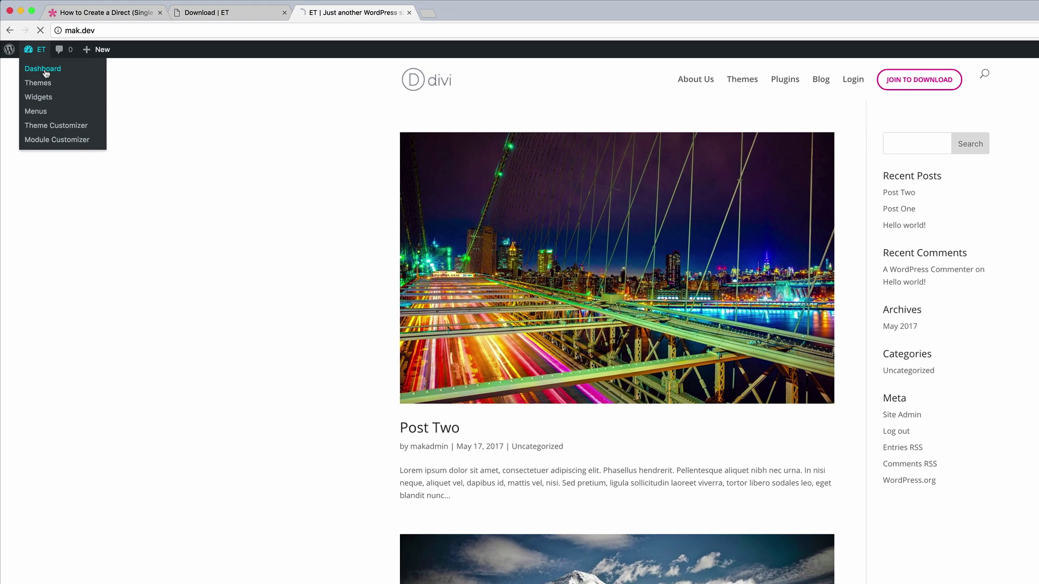
{"action": "mouse_move", "coordinate": [35, 121]}
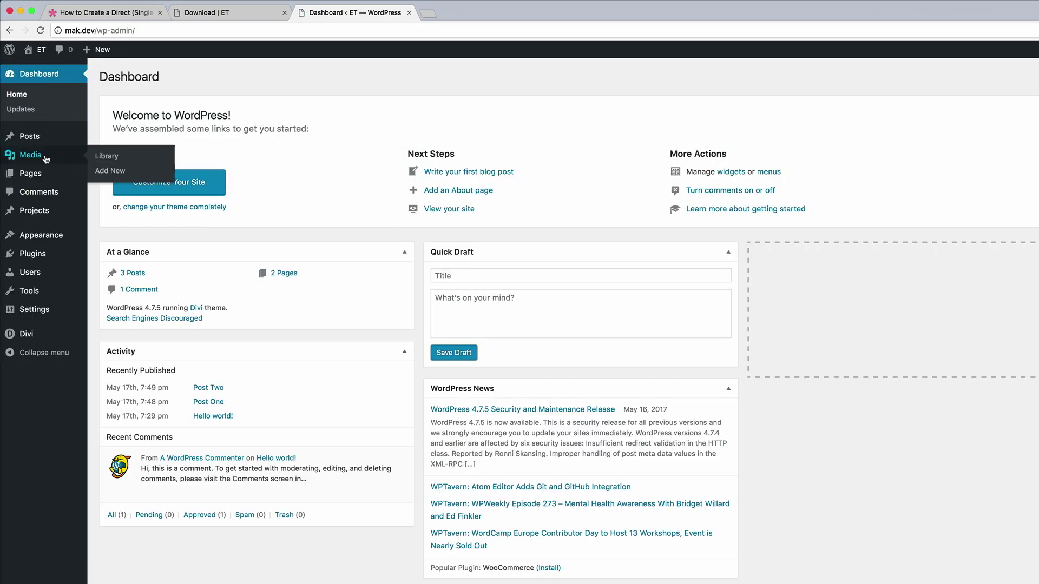
{"action": "left_click", "coordinate": [93, 157]}
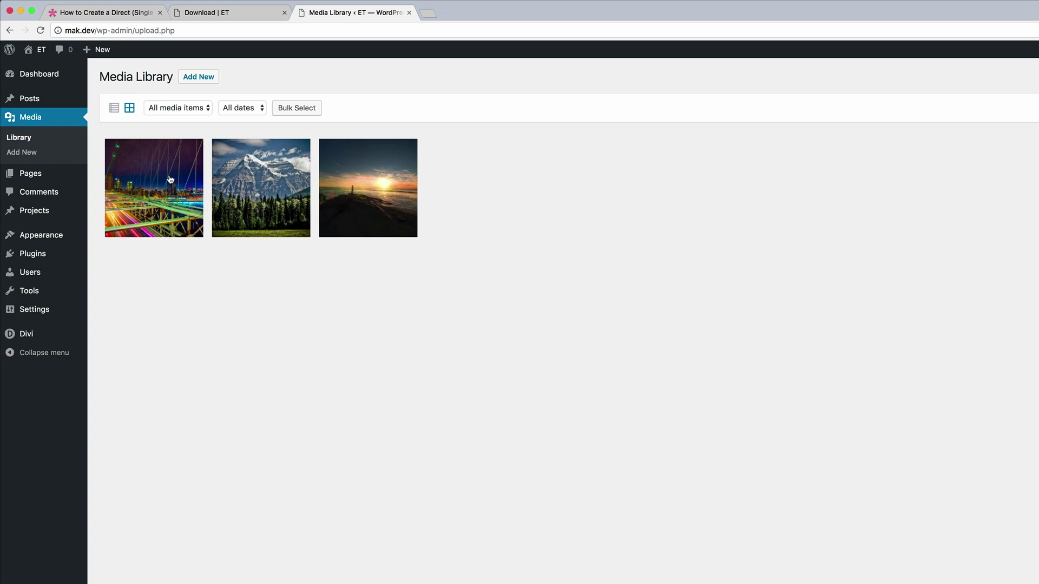
Open the sunset image's details, select its file URL, and return to the Download page tab
{"action": "left_click", "coordinate": [410, 191]}
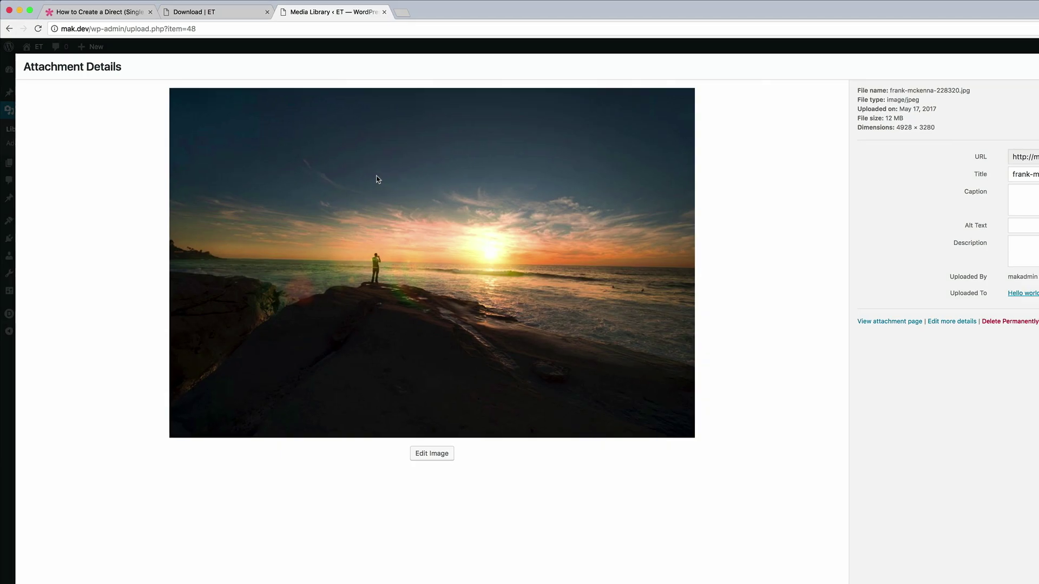
{"action": "left_click", "coordinate": [852, 131]}
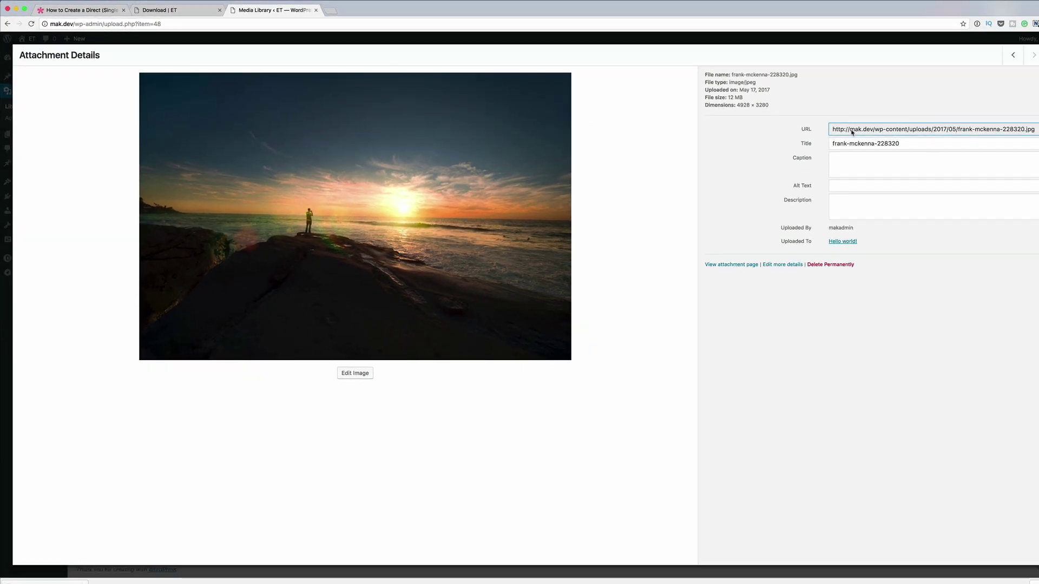
{"action": "triple_click", "coordinate": [866, 133]}
{"action": "key", "text": "super+c"}
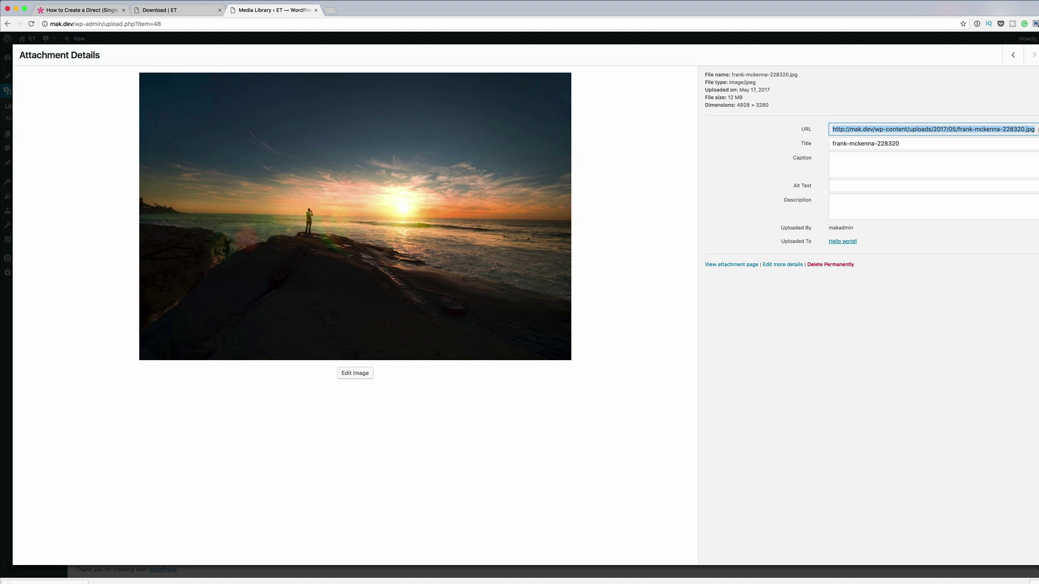
{"action": "left_click", "coordinate": [199, 10]}
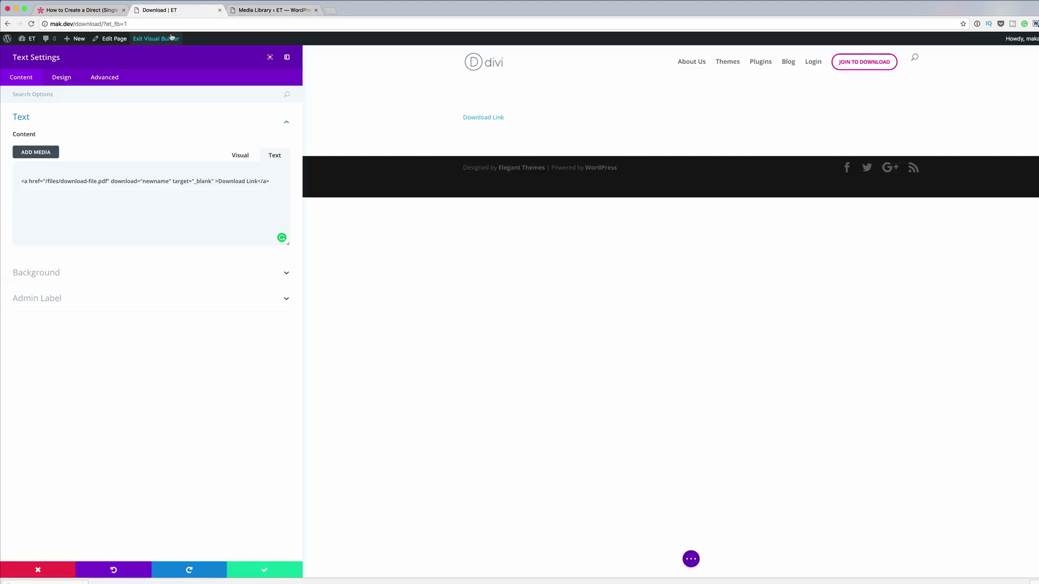
Replace the PDF href with the sunset image's uploads URL, confirm the module, and save the page
{"action": "left_click_drag", "start_coordinate": [50, 182], "coordinate": [47, 182]}
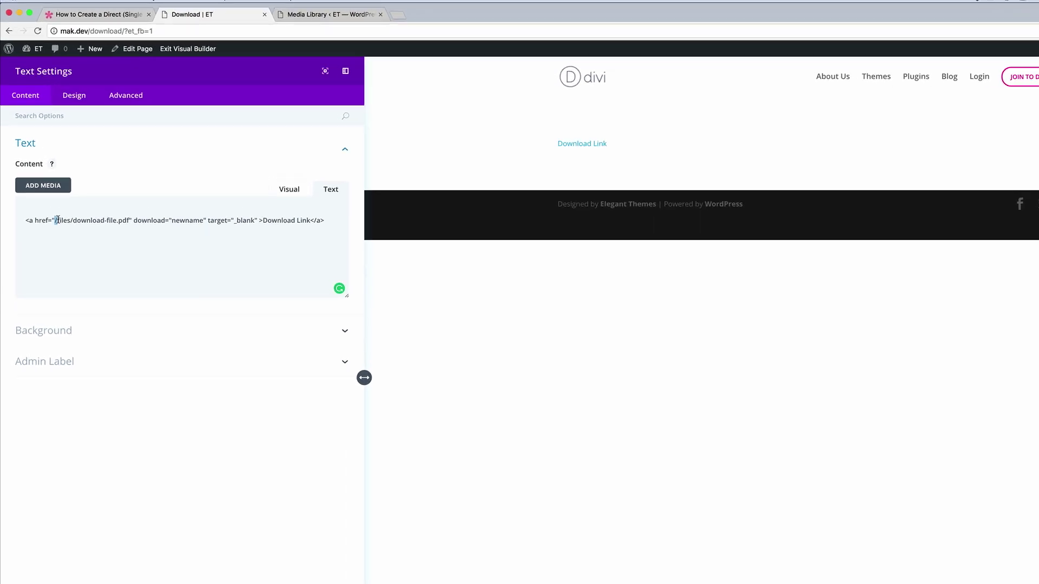
{"action": "left_click_drag", "start_coordinate": [56, 220], "coordinate": [128, 222]}
{"action": "key", "text": "super+v"}
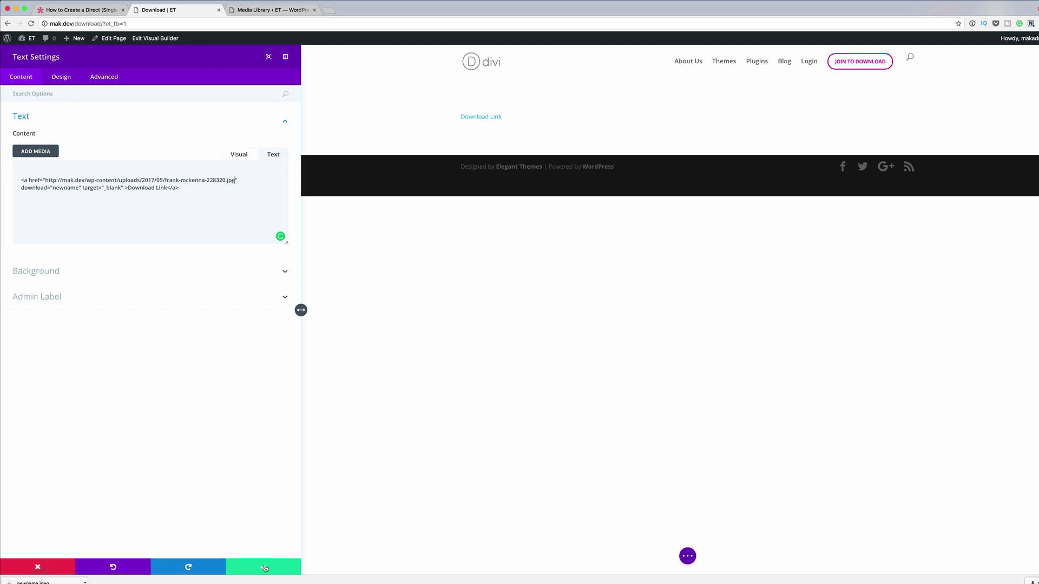
{"action": "left_click", "coordinate": [264, 567]}
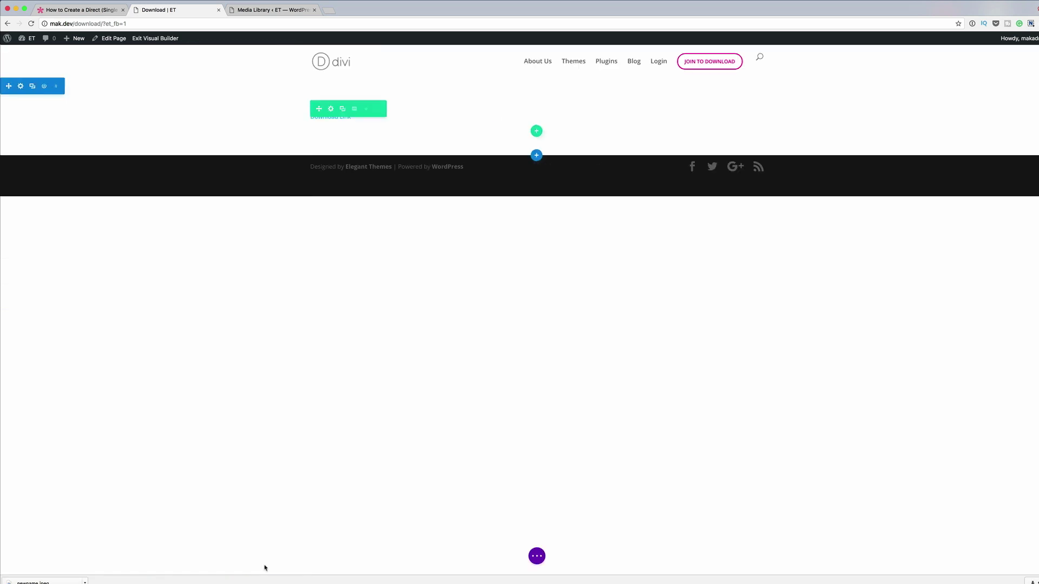
{"action": "left_click", "coordinate": [536, 556]}
{"action": "left_click", "coordinate": [1021, 548]}
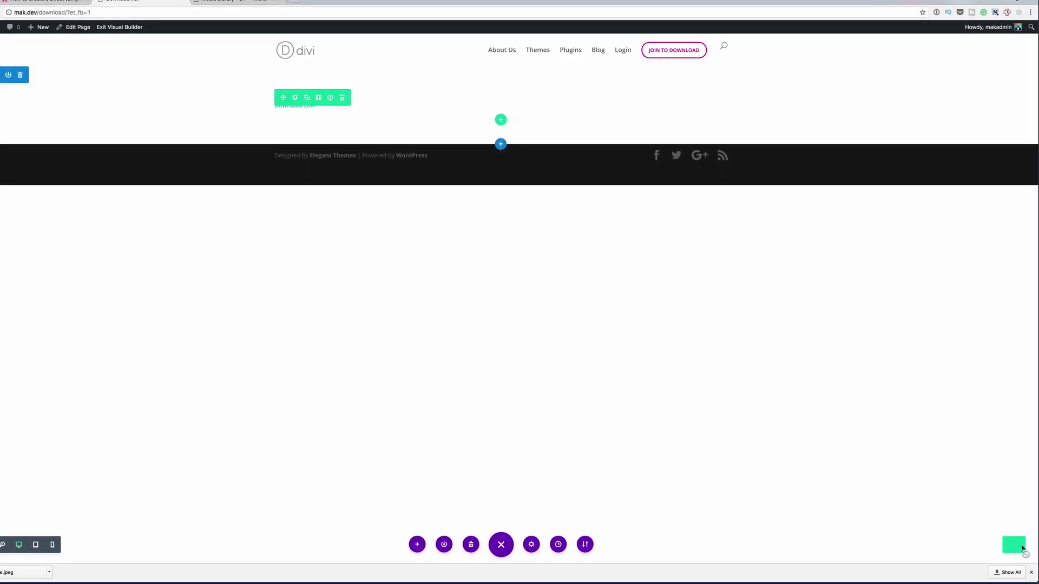
On the live page, test Download Link (saves newname (1).jpeg), then re-enable the Visual Builder
{"action": "left_click", "coordinate": [137, 28]}
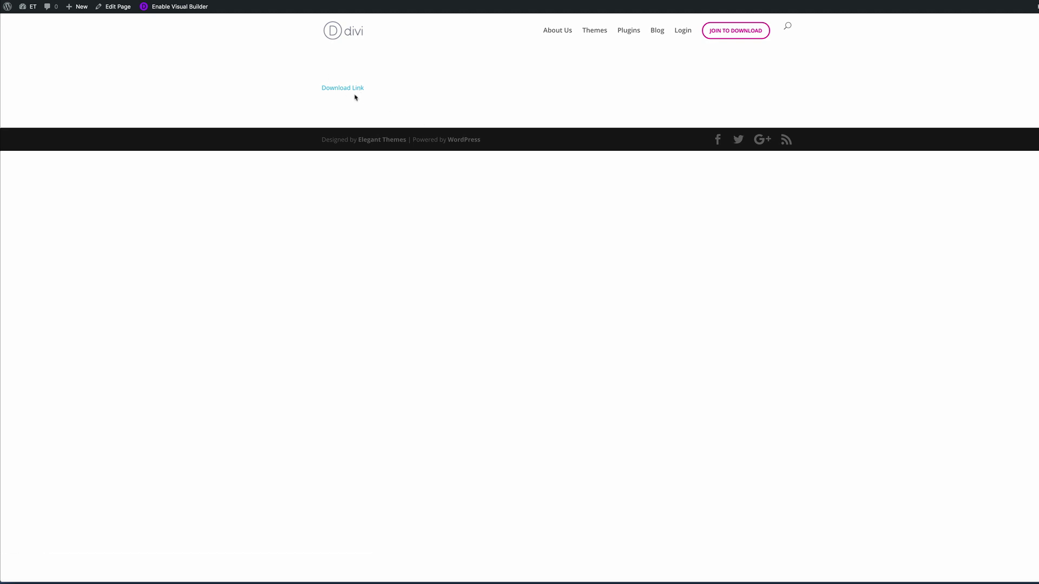
{"action": "left_click", "coordinate": [349, 90]}
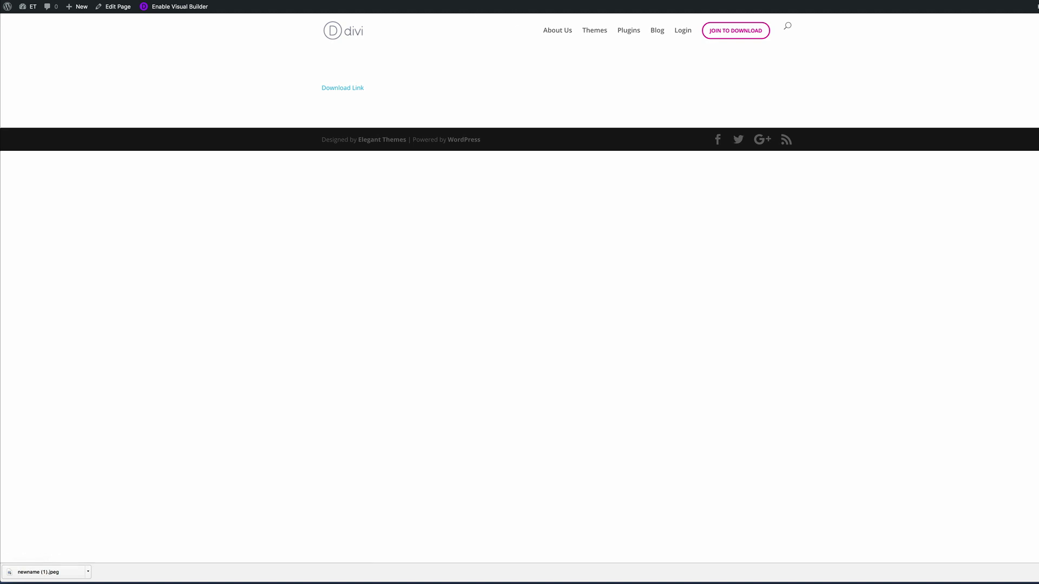
{"action": "left_click", "coordinate": [188, 8]}
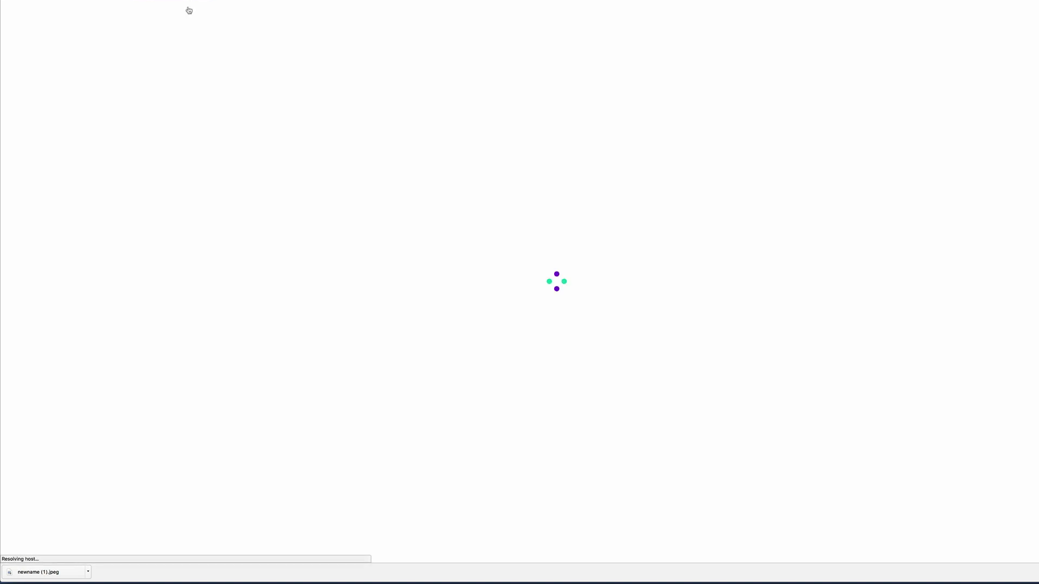
Add a second Download Link with class="et_pb_button" to the Text module, then add a one-column row below
{"action": "left_click", "coordinate": [544, 55]}
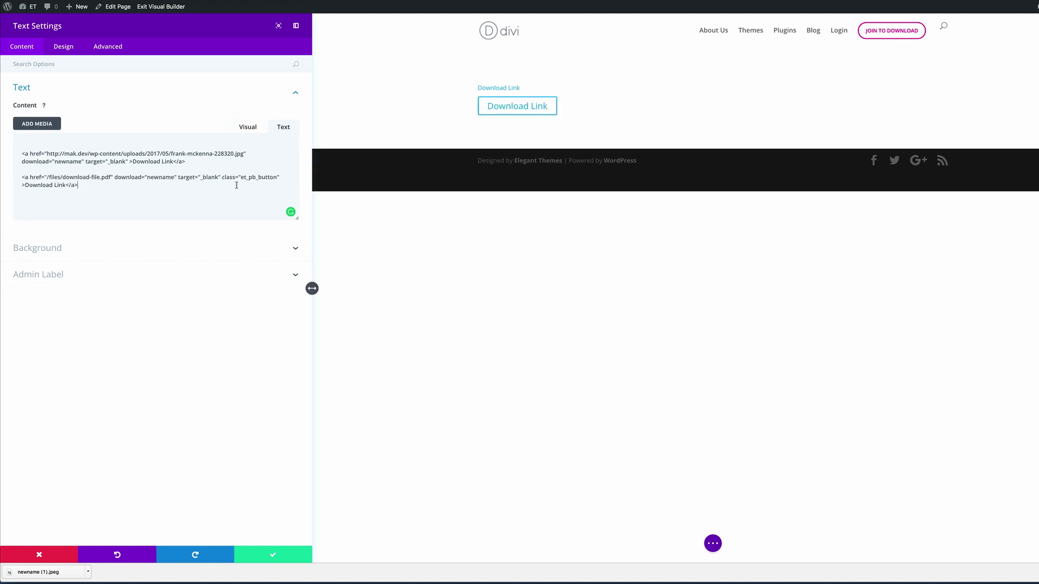
{"action": "left_click_drag", "start_coordinate": [222, 178], "coordinate": [281, 177]}
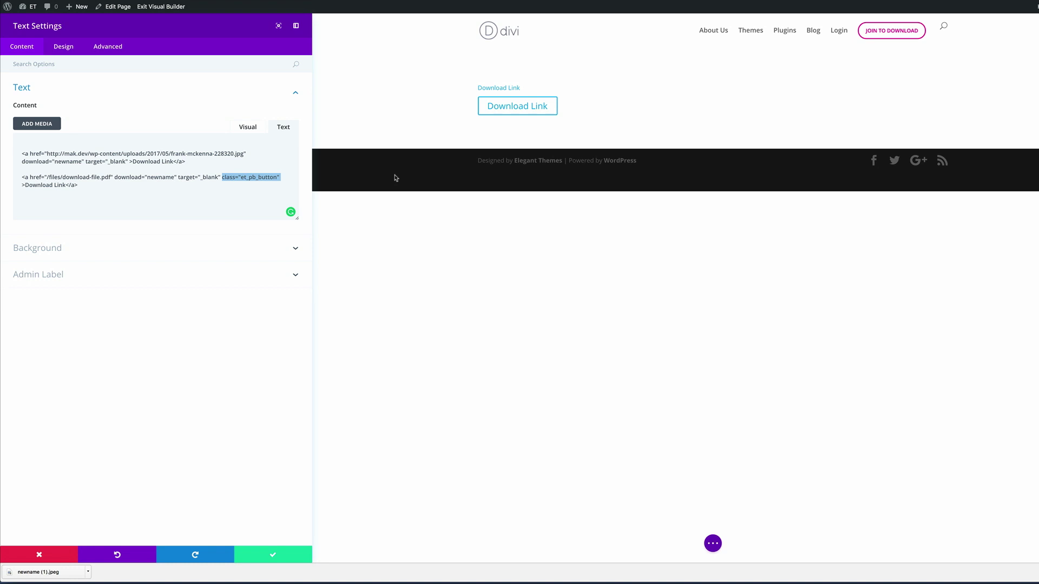
{"action": "left_click", "coordinate": [273, 554]}
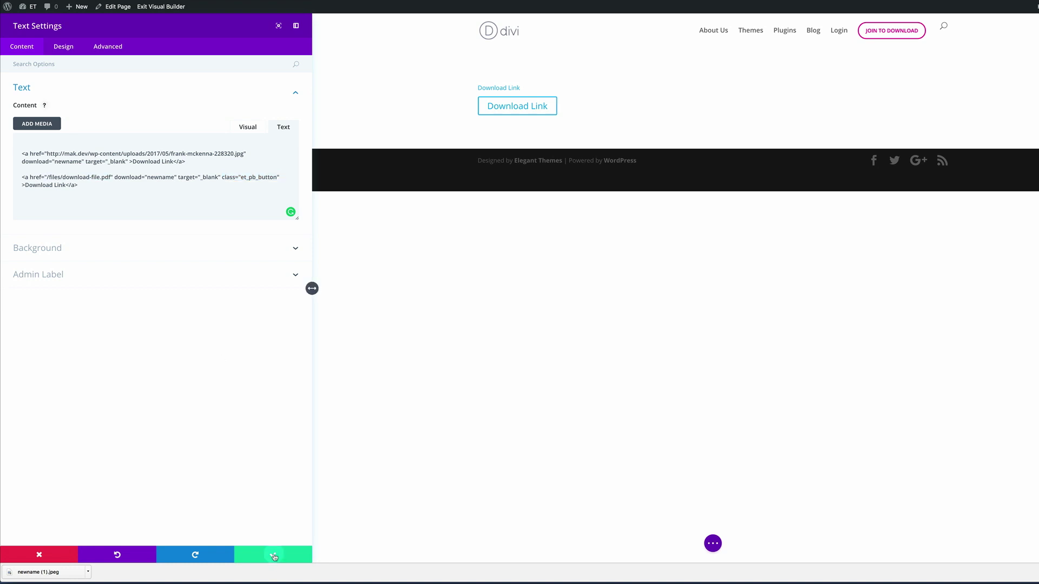
{"action": "left_click", "coordinate": [557, 124]}
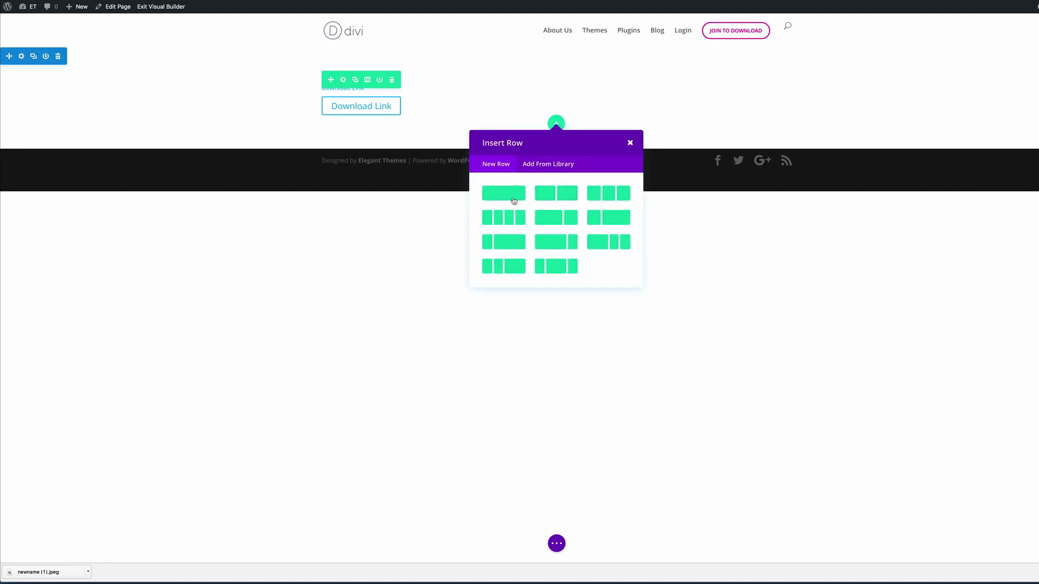
{"action": "left_click", "coordinate": [512, 196]}
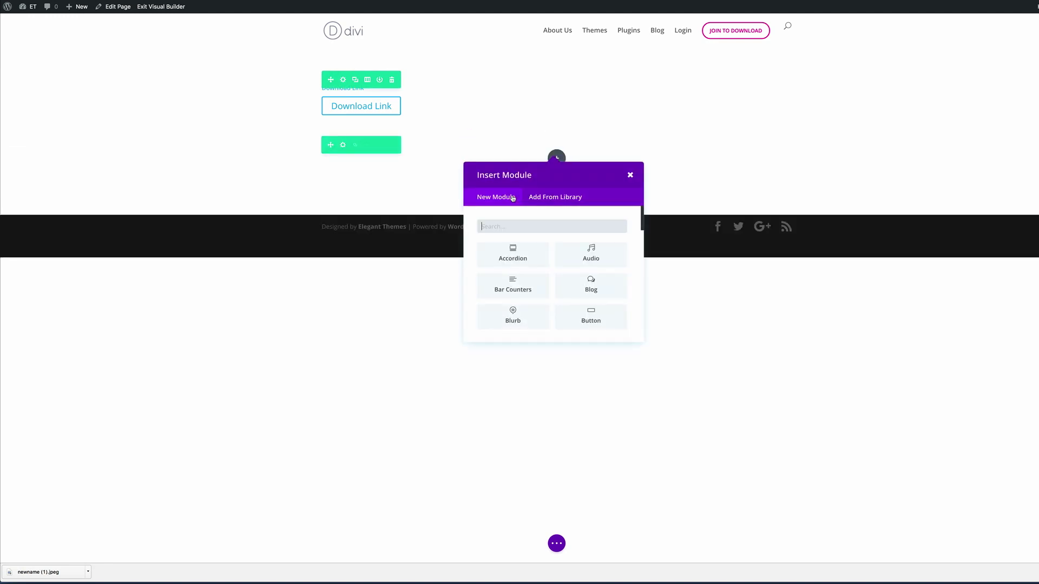
Insert a Button module found by searching 'butt' into the new row and focus its Button Text field
{"action": "left_click", "coordinate": [534, 225]}
{"action": "type", "text": "butt"}
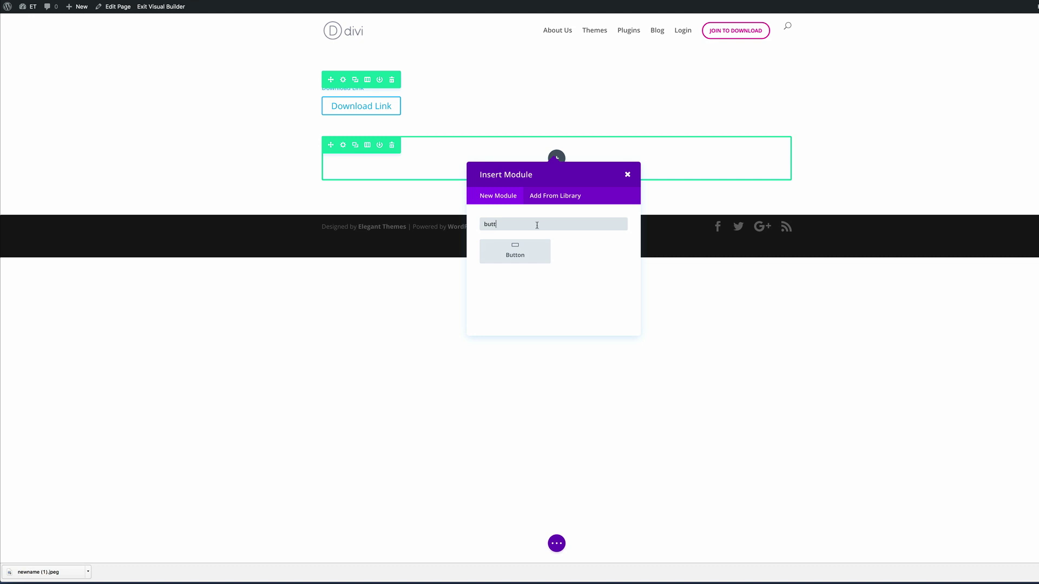
{"action": "left_click", "coordinate": [514, 250]}
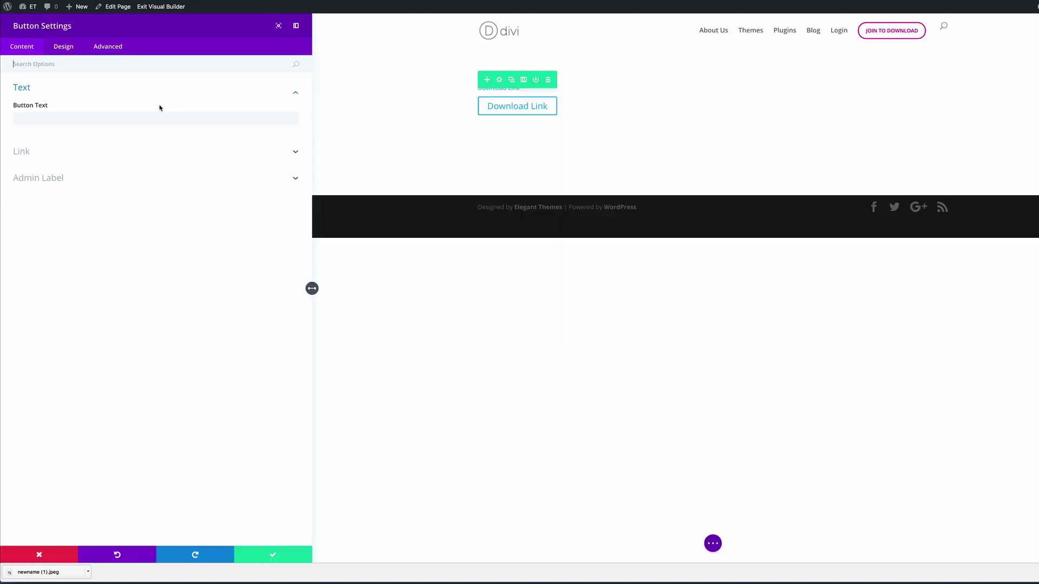
{"action": "left_click", "coordinate": [69, 117]}
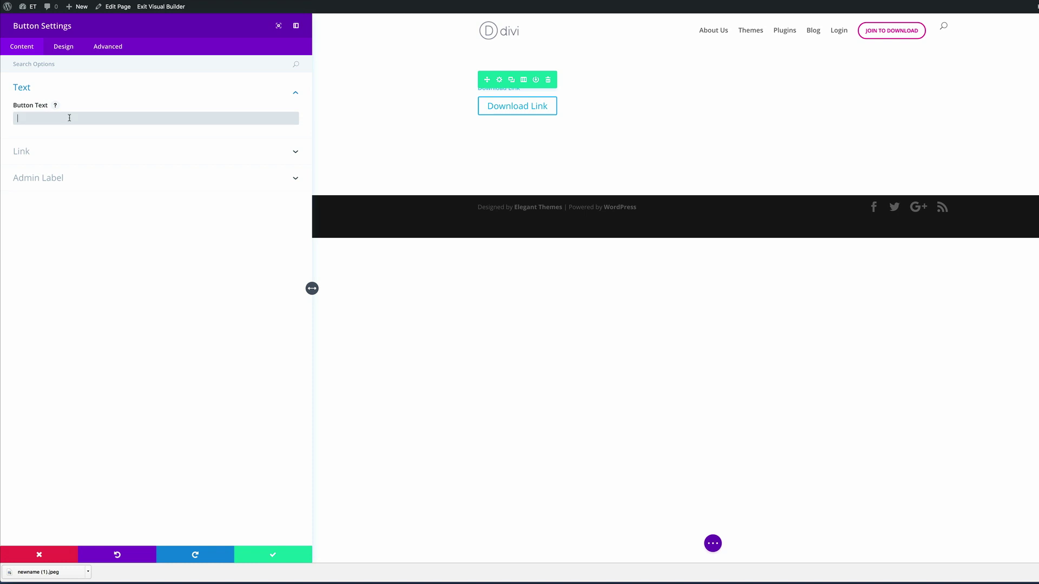
Finish the 'Download Now' label and copy the sunset image's file URL from the Media Library tab
{"action": "type", "text": "D"}
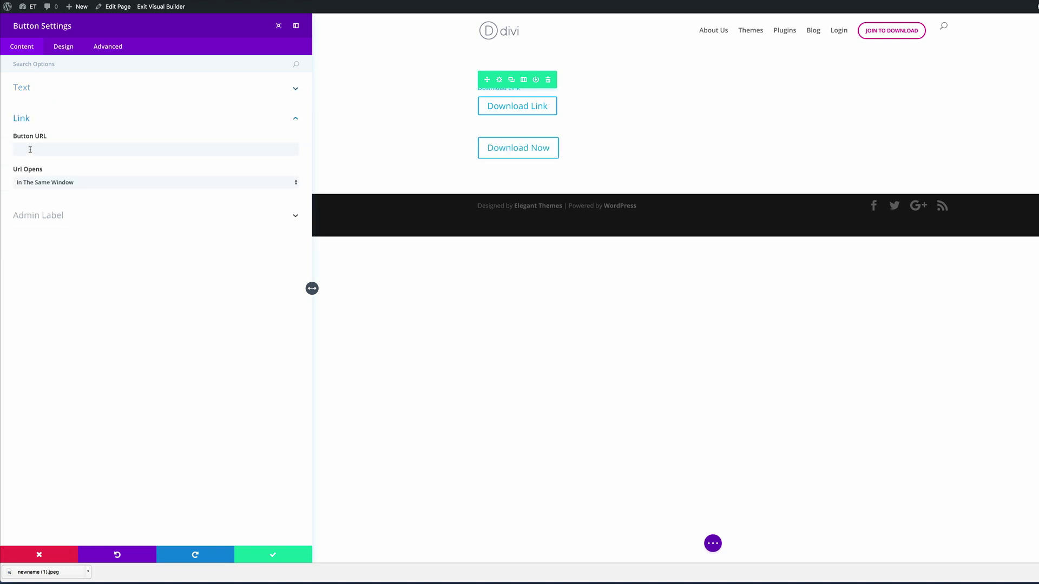
{"action": "left_click", "coordinate": [30, 149]}
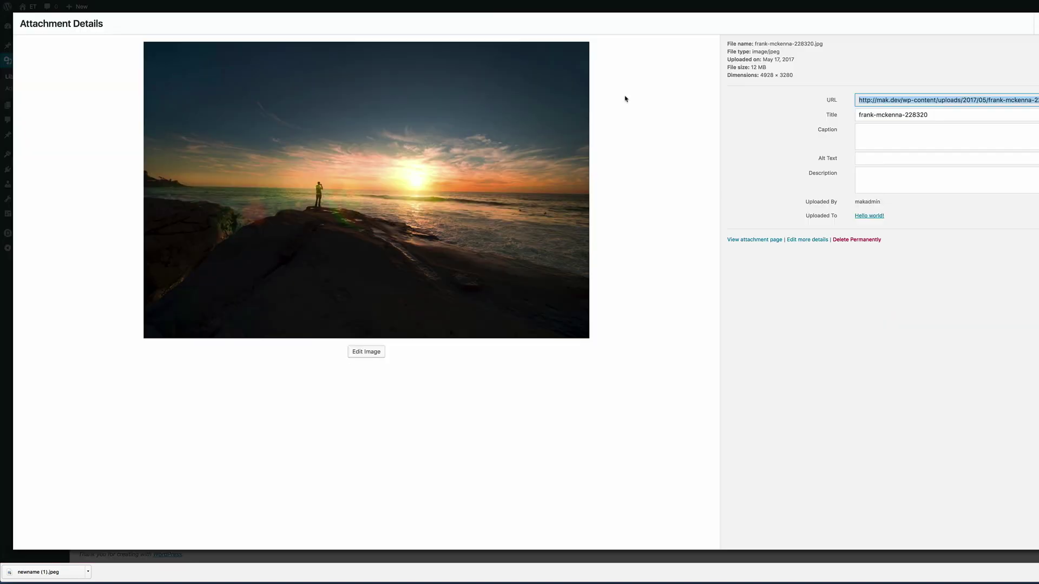
{"action": "right_click", "coordinate": [921, 102]}
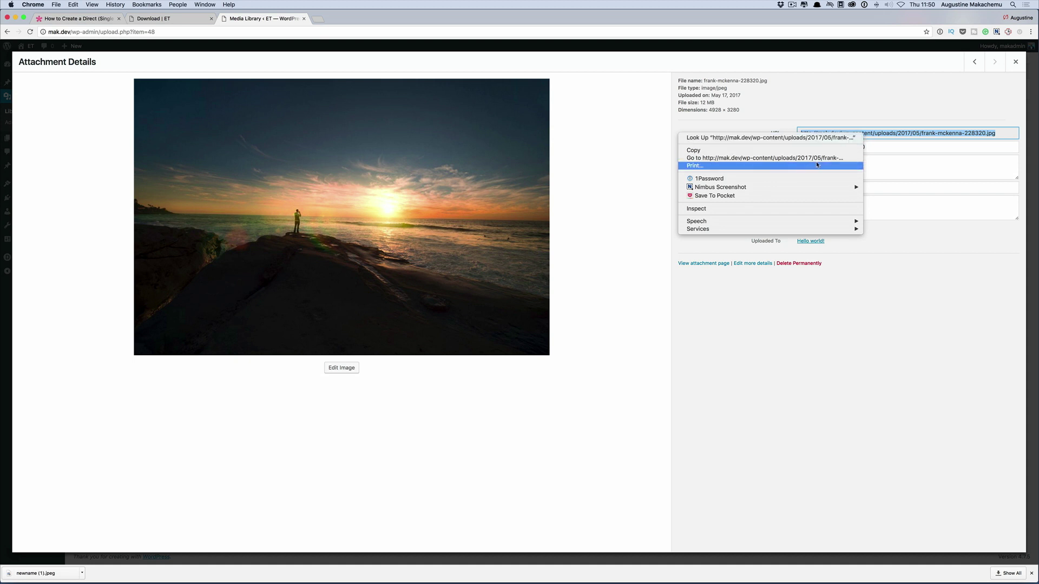
{"action": "left_click", "coordinate": [769, 150]}
{"action": "left_click", "coordinate": [157, 18]}
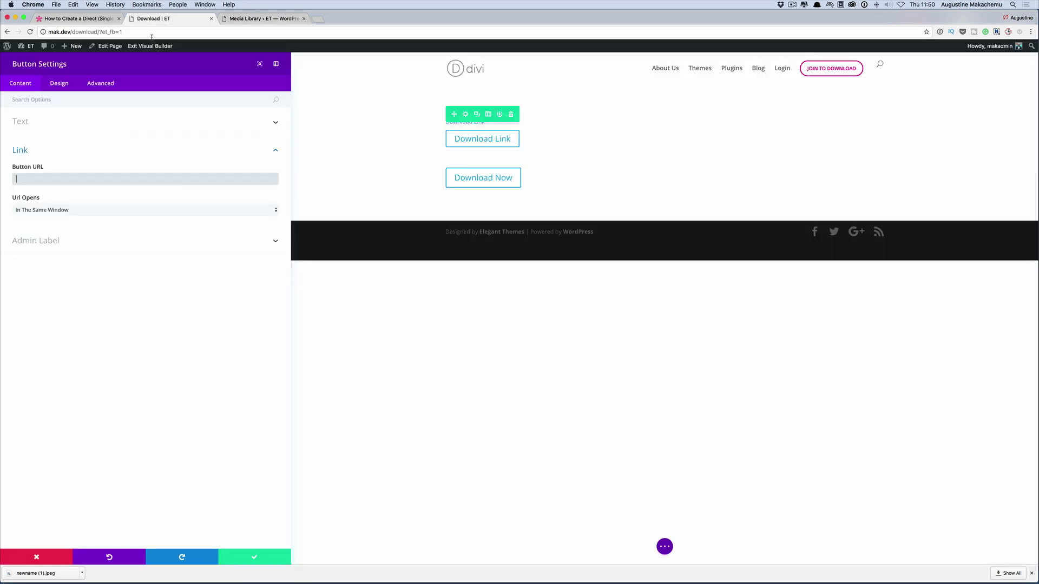
Paste the image URL as the Button URL, set it to open in a new tab, and save
{"action": "left_click", "coordinate": [57, 178]}
{"action": "type", "text": "http://mak.dev/wp-content/uploads/2017/05/frank-mckenna-228320.jpg"}
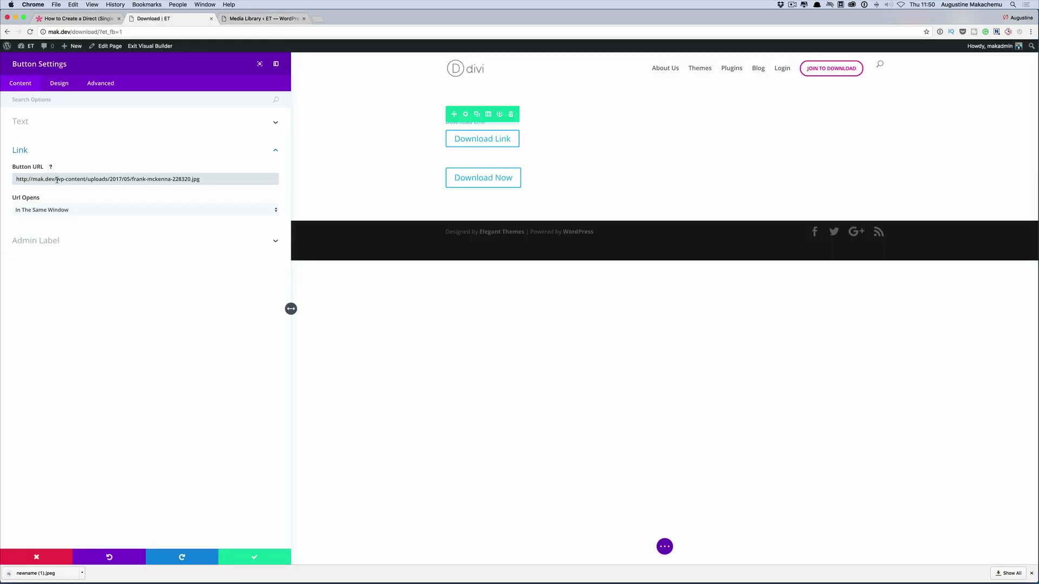
{"action": "left_click", "coordinate": [68, 213]}
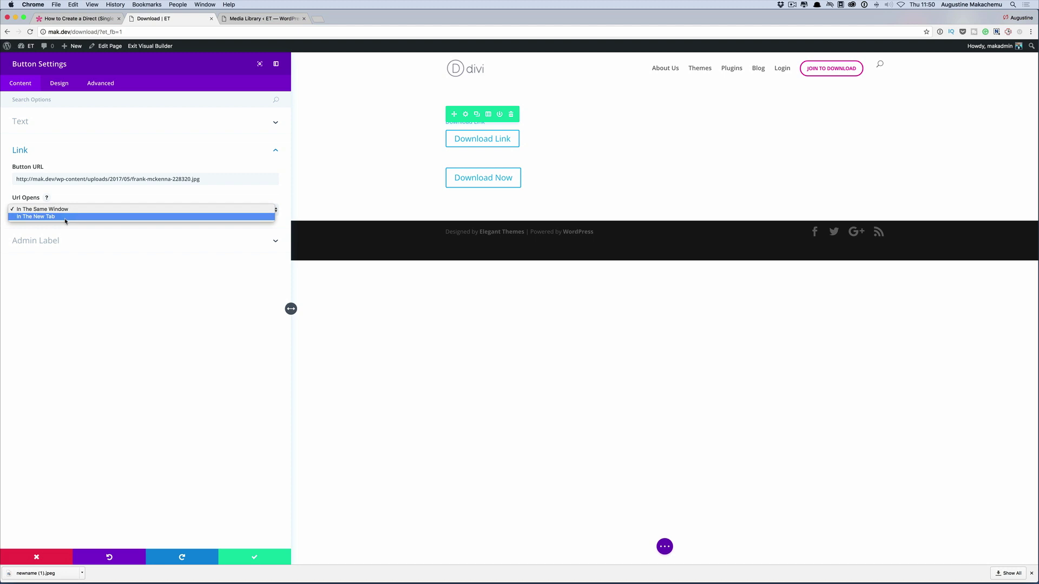
{"action": "left_click", "coordinate": [65, 217]}
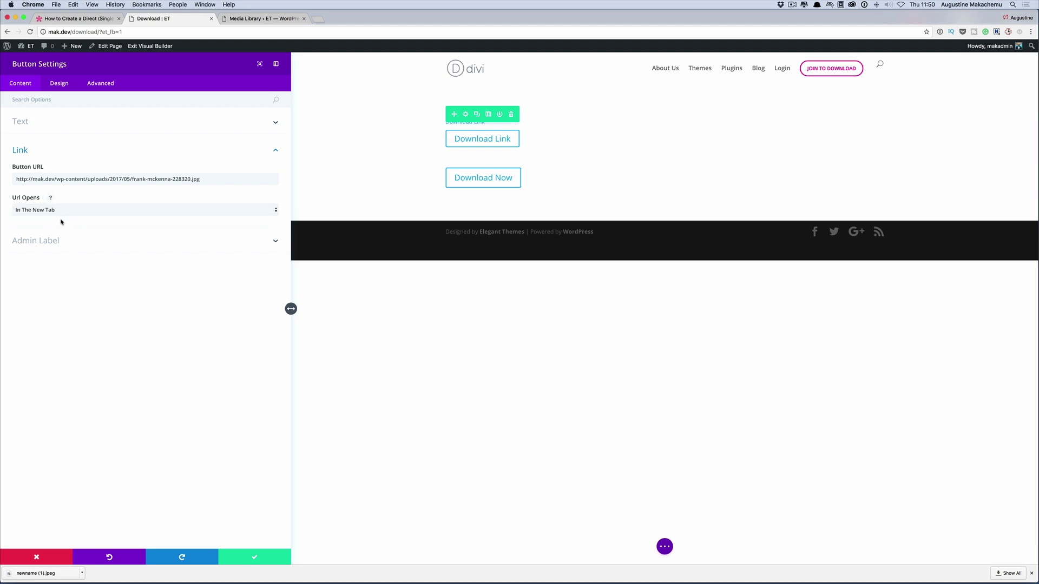
{"action": "left_click", "coordinate": [256, 560]}
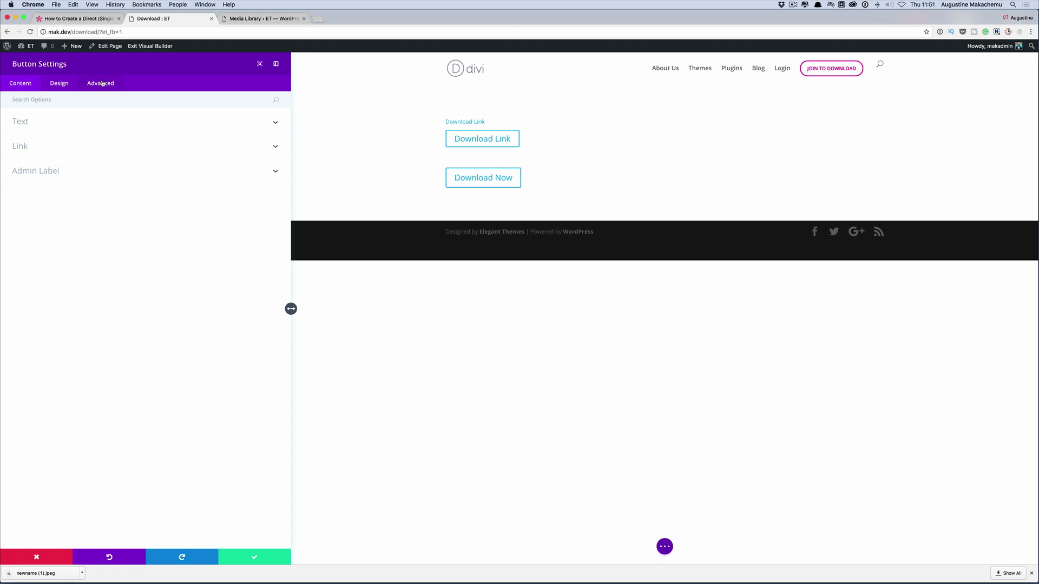
Give the Download Now button the CSS class et-download-button and save it
{"action": "left_click", "coordinate": [102, 83]}
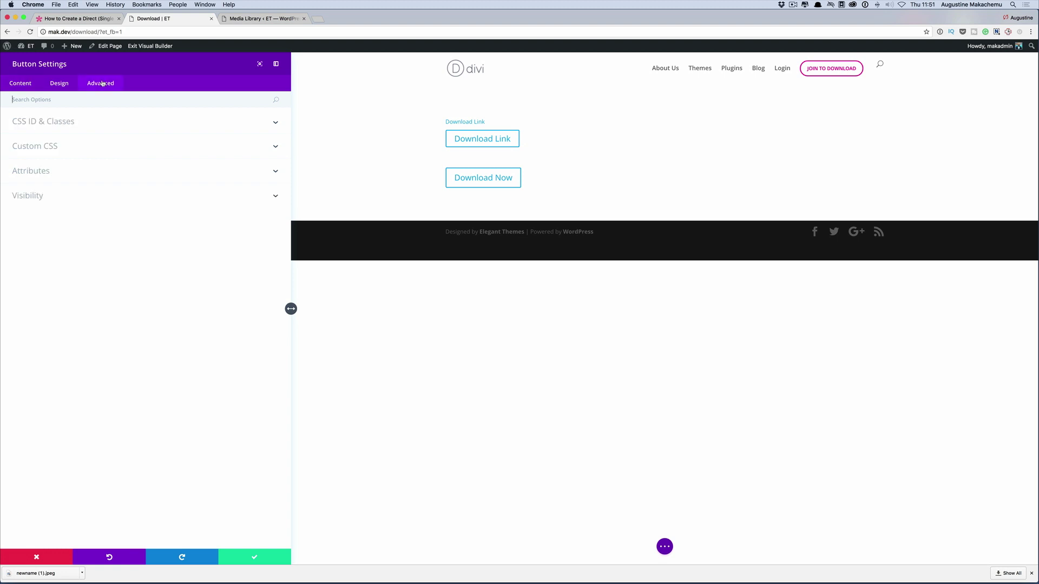
{"action": "left_click", "coordinate": [57, 124]}
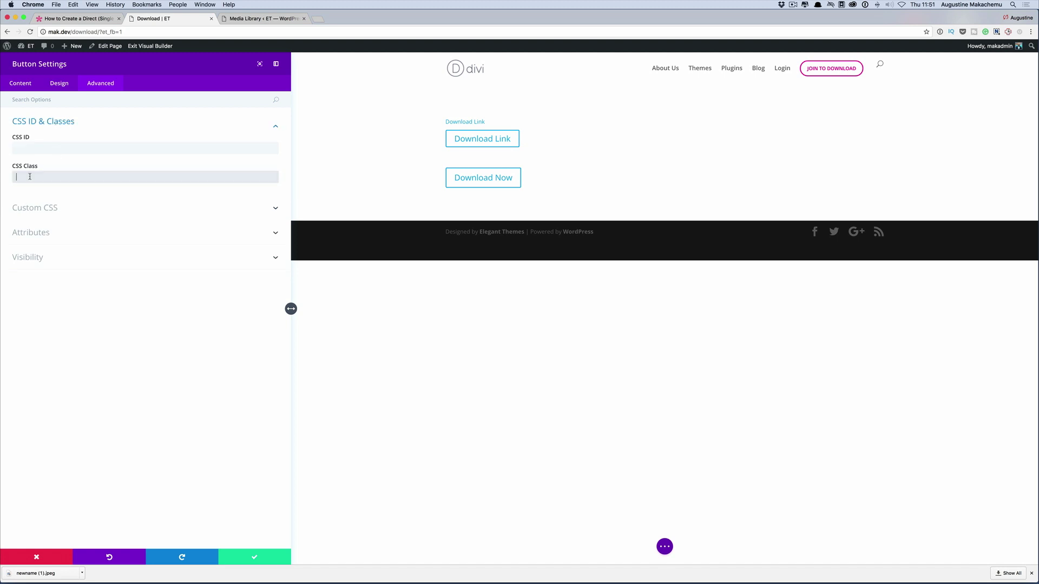
{"action": "type", "text": "et-download-button"}
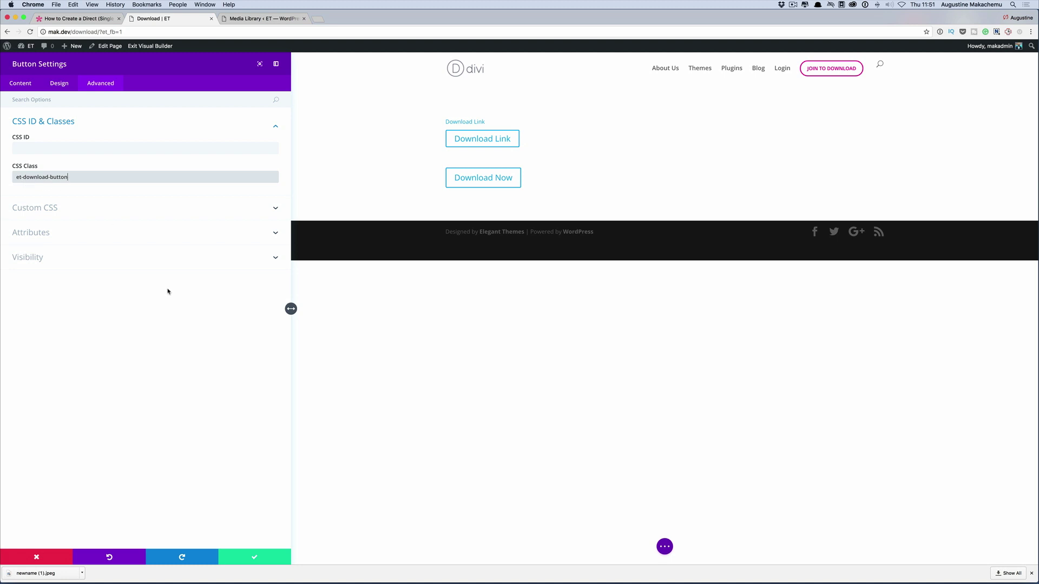
{"action": "left_click", "coordinate": [255, 558]}
{"action": "left_click", "coordinate": [276, 19]}
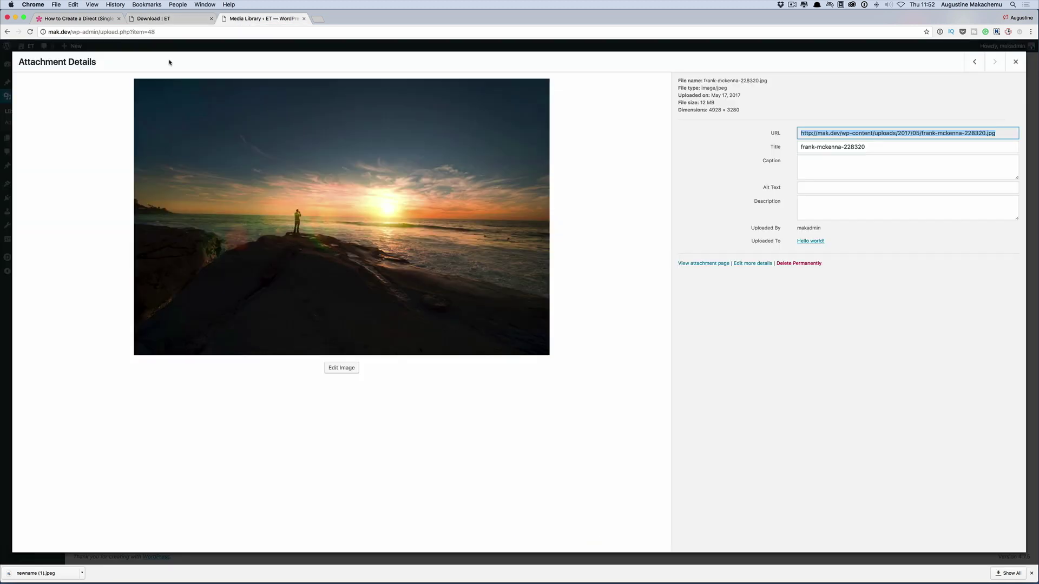
Close the image details and go to the Integration settings in Divi Theme Options
{"action": "left_click", "coordinate": [1016, 61]}
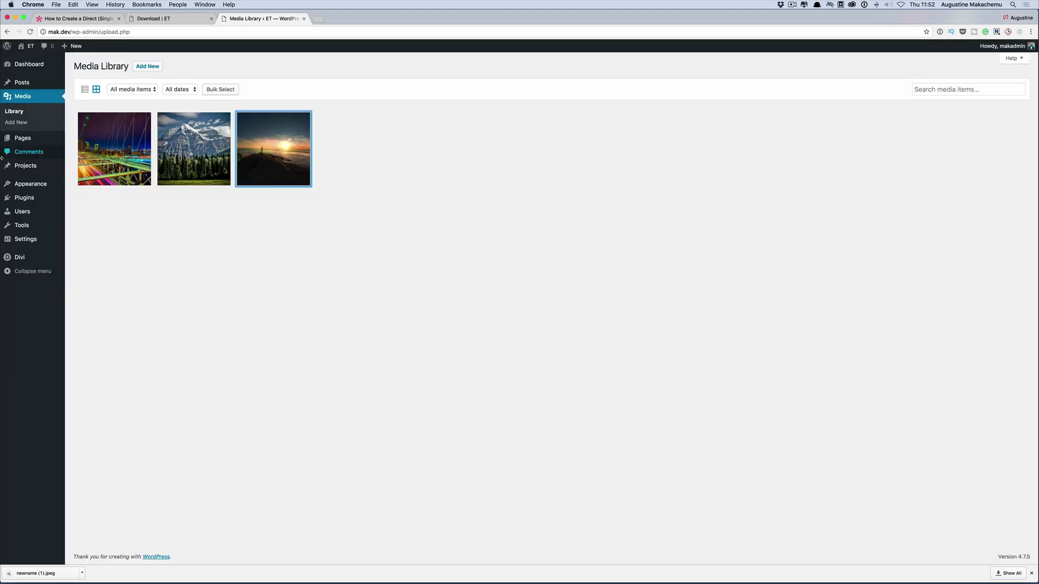
{"action": "mouse_move", "coordinate": [23, 258]}
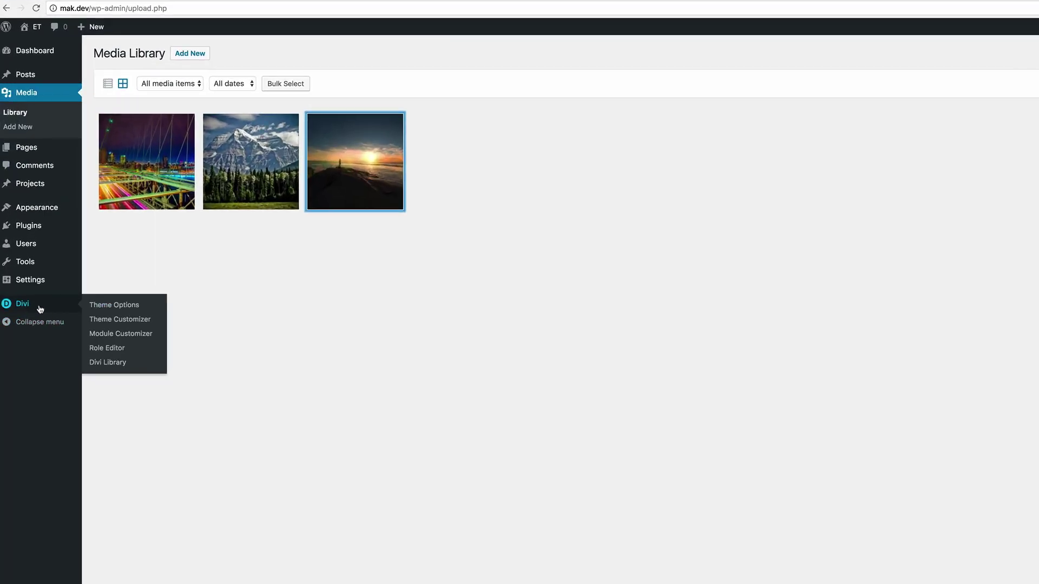
{"action": "left_click", "coordinate": [135, 312]}
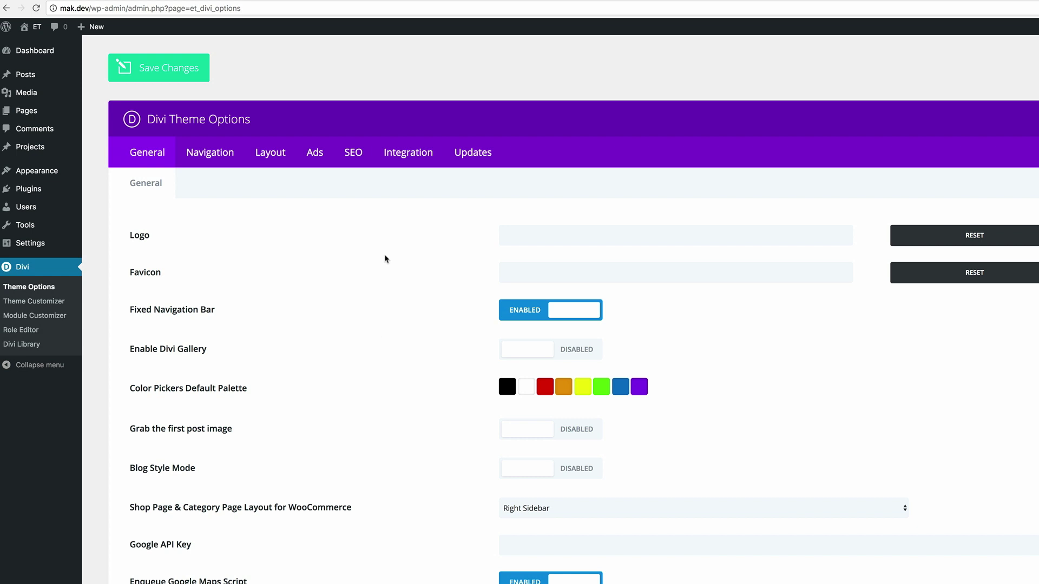
{"action": "left_click", "coordinate": [417, 158]}
{"action": "scroll", "coordinate": [433, 359], "scroll_direction": "down", "scroll_amount": 1}
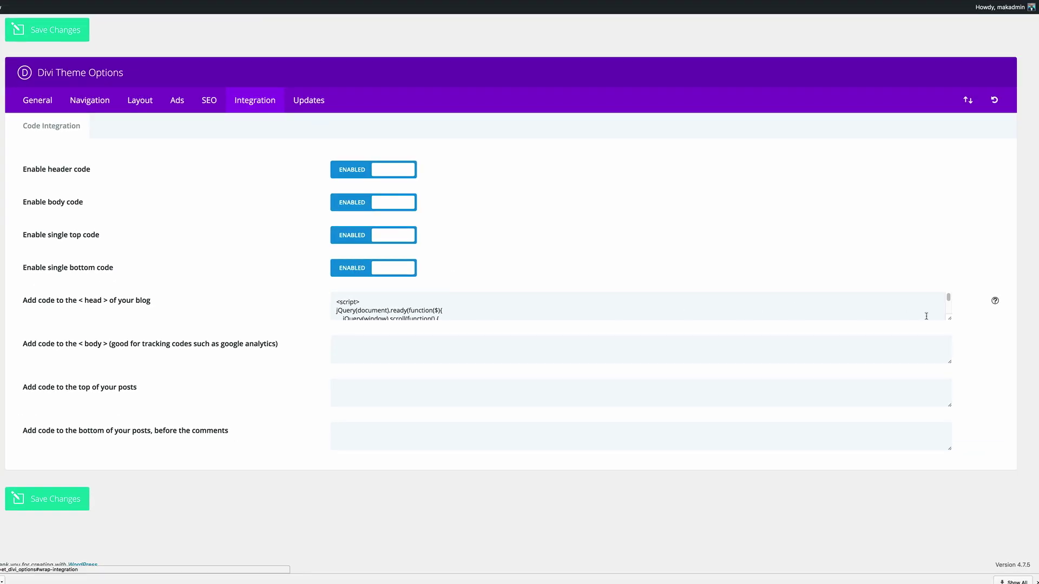
Add a head jQuery script setting download='image-file' on .et-download-button, then save
{"action": "left_click_drag", "start_coordinate": [950, 323], "coordinate": [951, 532]}
{"action": "left_click", "coordinate": [556, 476]}
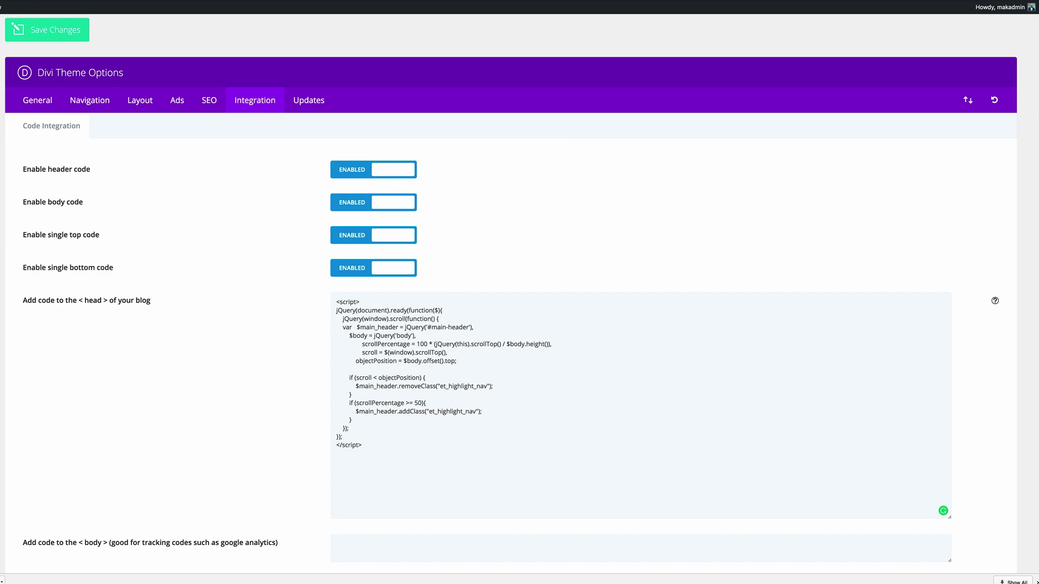
{"action": "type", "text": "<script> jQuery(document).ready(function() {   var downloadButton = jQuery('.et-download-button');    downloadButton.each(function(index) {     jQuery(this).attr('download', '');   }); }); </script>"}
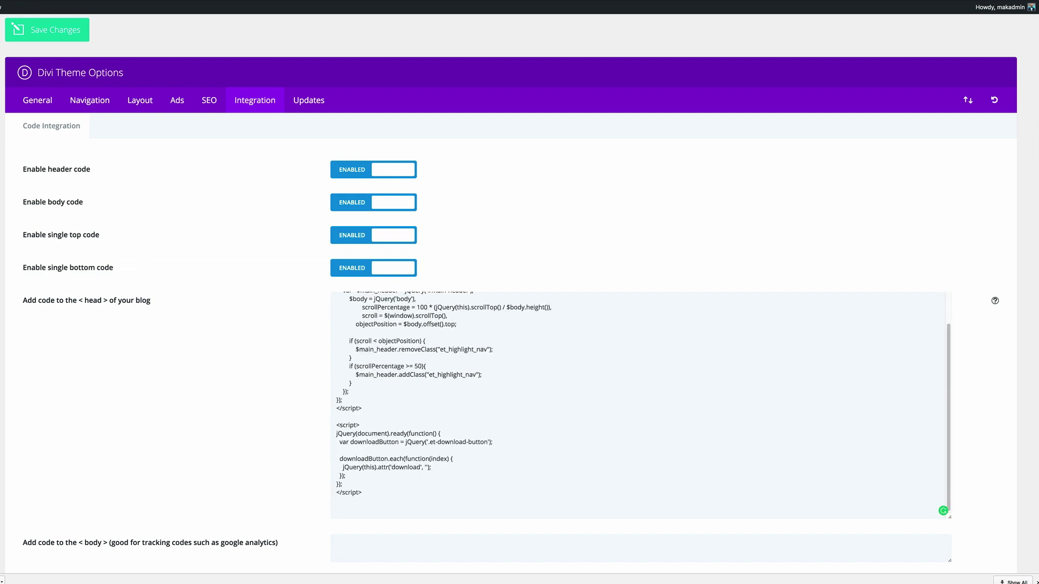
{"action": "scroll", "coordinate": [534, 467], "scroll_direction": "down", "scroll_amount": 1}
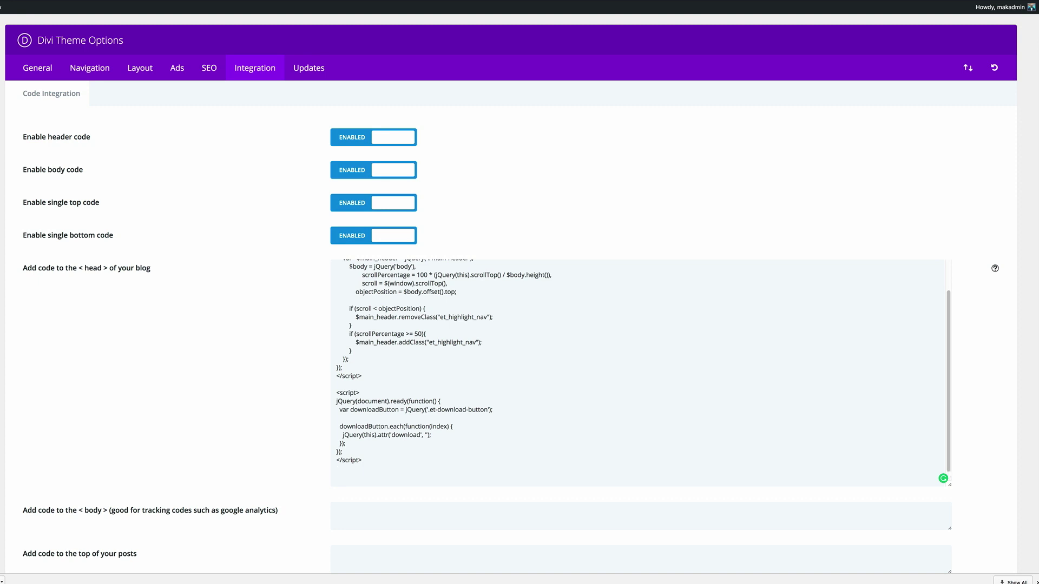
{"action": "type", "text": "<script> jQuery(document).ready(function() {   var downloadButton = jQuery('.et-download-button');    downloadButton.each(function(index) {     jQuery(this).attr('download', 'image-file');   }); }); </script>"}
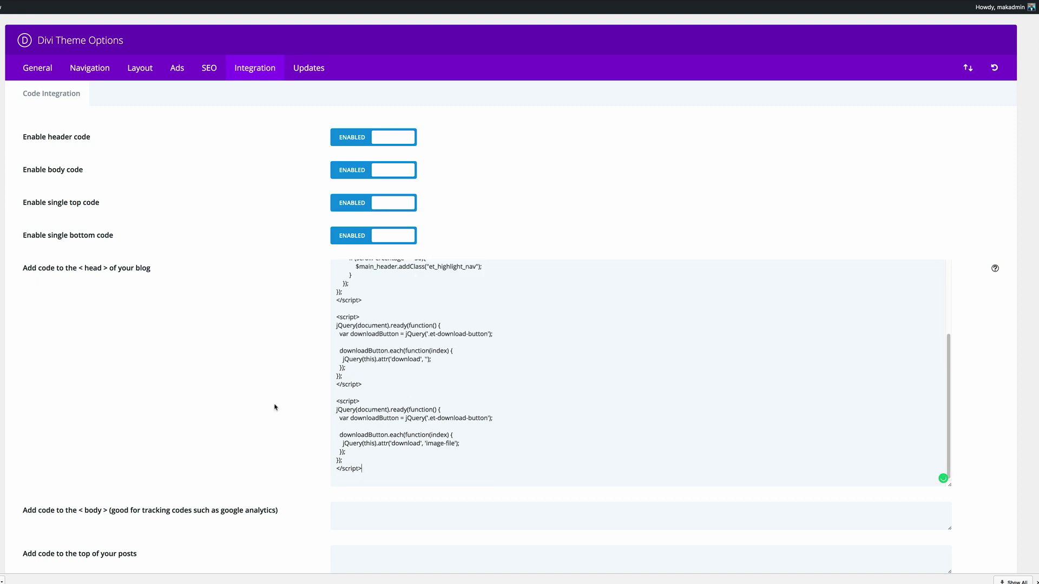
{"action": "scroll", "coordinate": [274, 406], "scroll_direction": "down", "scroll_amount": 1}
{"action": "scroll", "coordinate": [275, 407], "scroll_direction": "down", "scroll_amount": 3}
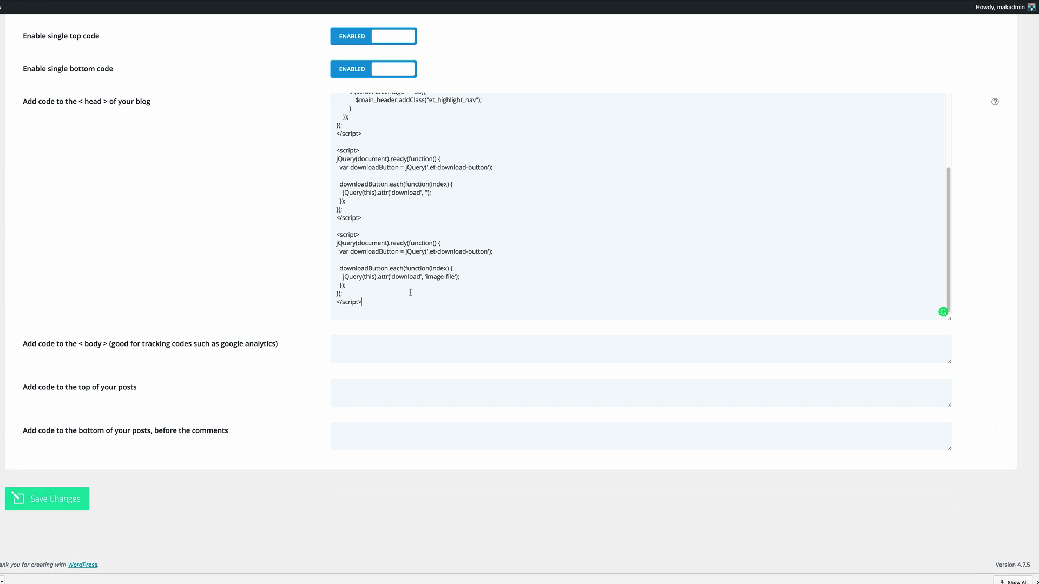
{"action": "left_click", "coordinate": [48, 503]}
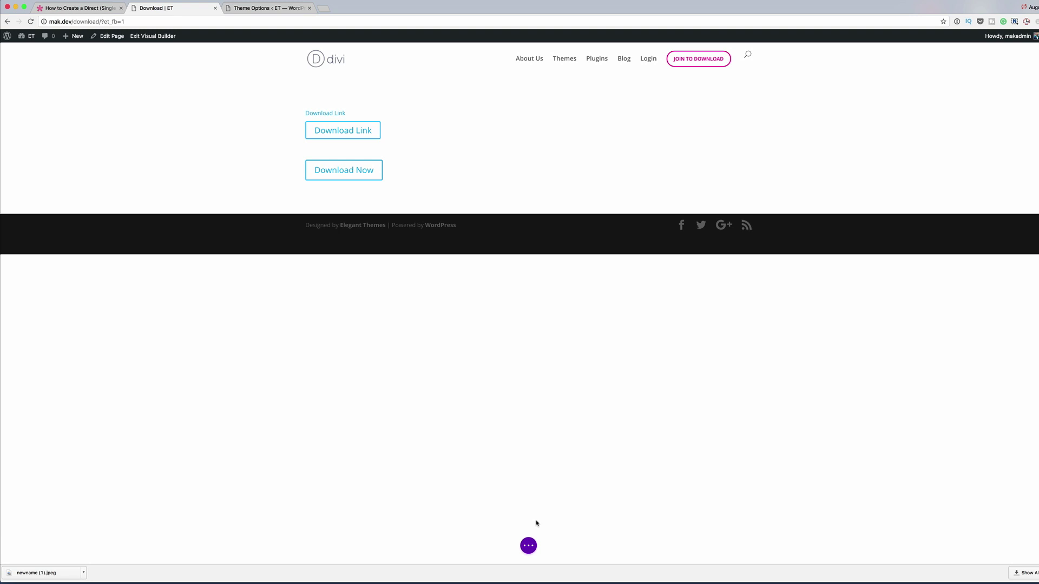
Save the page, exit the Visual Builder, and confirm Download Now downloads image-file.jpeg
{"action": "left_click", "coordinate": [528, 546]}
{"action": "left_click", "coordinate": [1034, 547]}
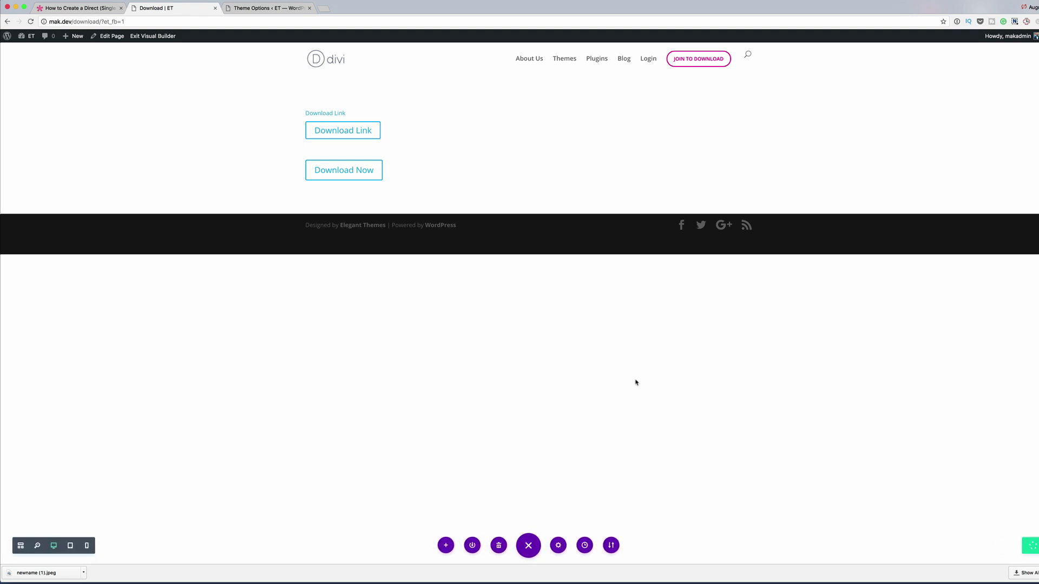
{"action": "left_click", "coordinate": [173, 36]}
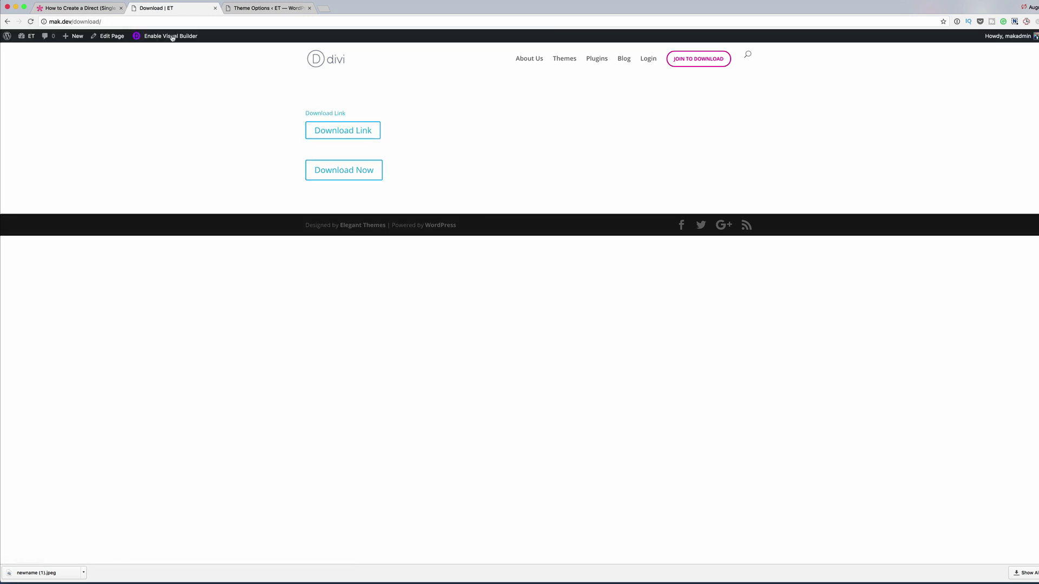
{"action": "left_click", "coordinate": [352, 172]}
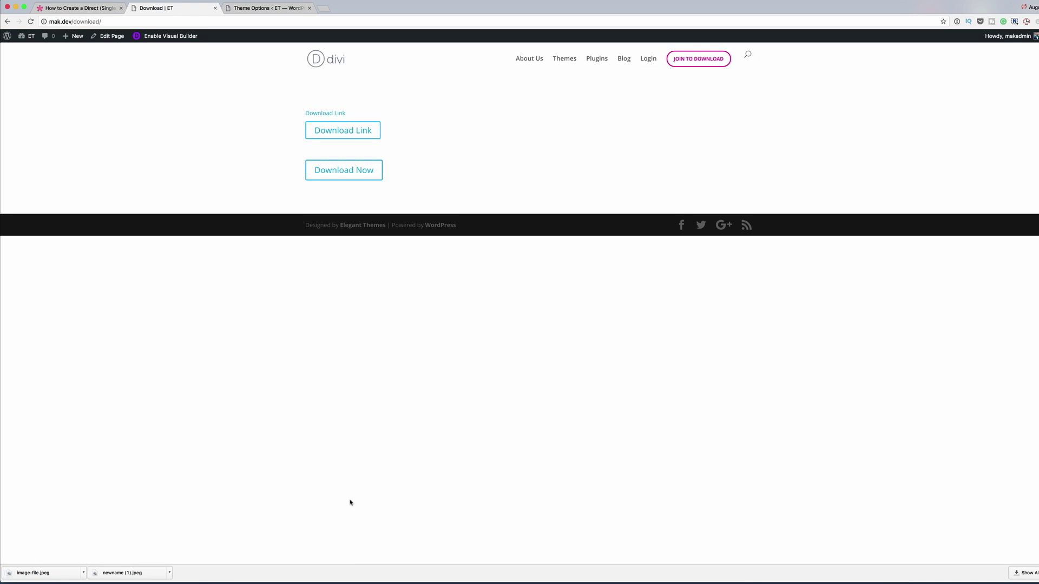
{"action": "left_click", "coordinate": [334, 173]}
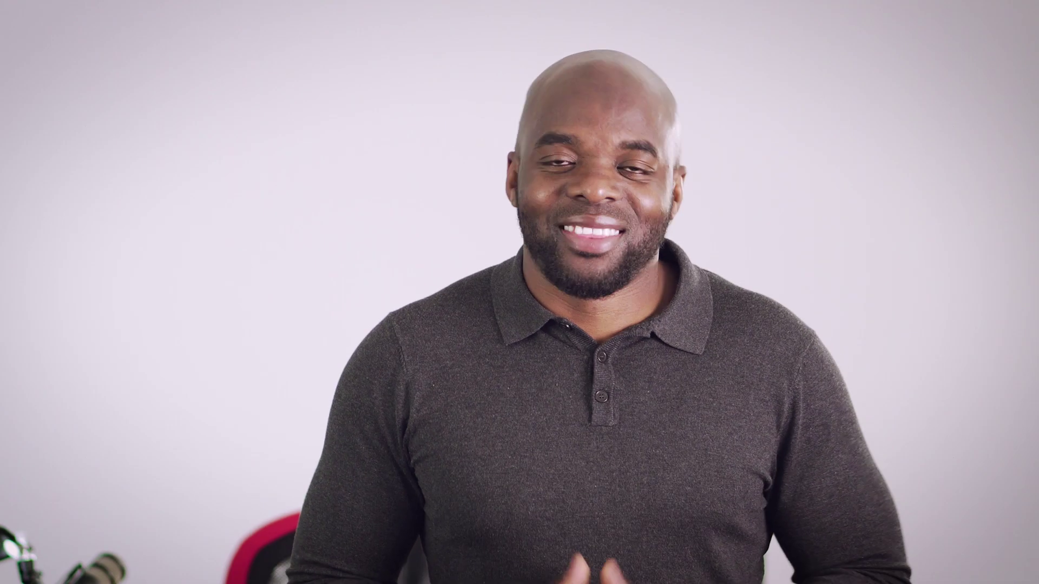